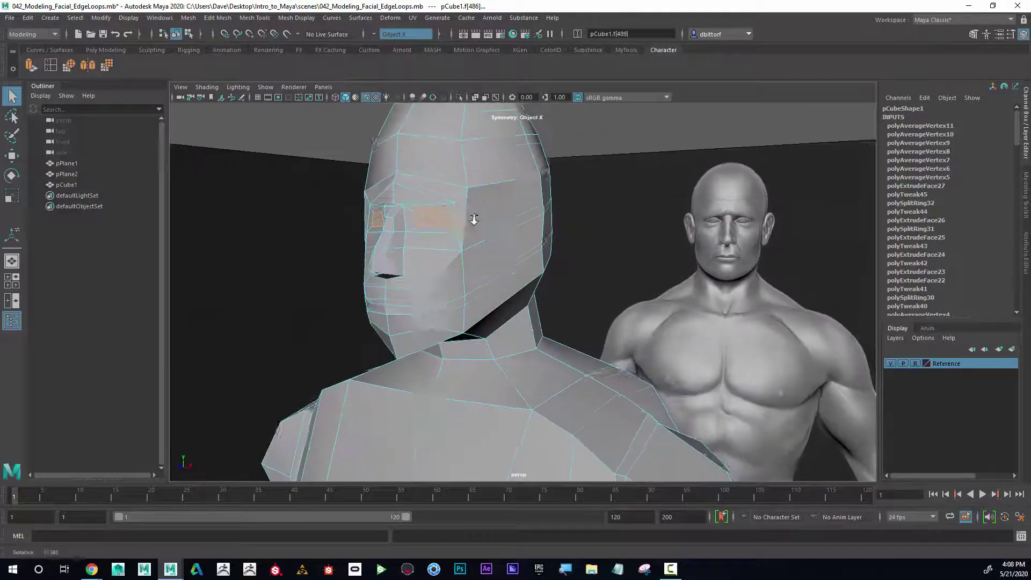
# Extrude the selected eye faces back into the head with a Local Translate Z of -0.289 to hollow the sockets.
pyautogui.click(29, 66)
pyautogui.keyDown('alt'); pyautogui.moveTo(453, 260); pyautogui.dragTo(422, 369); pyautogui.keyUp('alt')
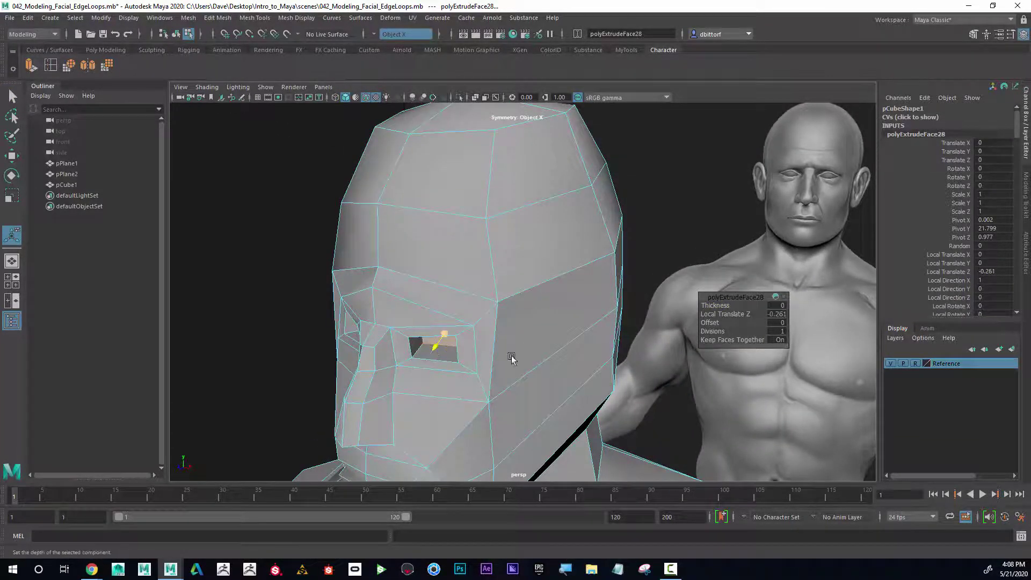
pyautogui.keyDown('alt'); pyautogui.moveTo(511, 359); pyautogui.dragTo(433, 320, button='right'); pyautogui.keyUp('alt')
pyautogui.keyDown('alt'); pyautogui.moveTo(433, 321); pyautogui.dragTo(615, 284); pyautogui.keyUp('alt')
pyautogui.keyDown('alt'); pyautogui.moveTo(614, 284); pyautogui.dragTo(520, 287, button='middle'); pyautogui.keyUp('alt')
pyautogui.keyDown('alt'); pyautogui.moveTo(521, 287); pyautogui.dragTo(594, 301, button='right'); pyautogui.keyUp('alt')
pyautogui.keyDown('alt'); pyautogui.moveTo(593, 301); pyautogui.dragTo(472, 301); pyautogui.keyUp('alt')
pyautogui.keyDown('alt'); pyautogui.moveTo(472, 301); pyautogui.dragTo(502, 311, button='right'); pyautogui.keyUp('alt')
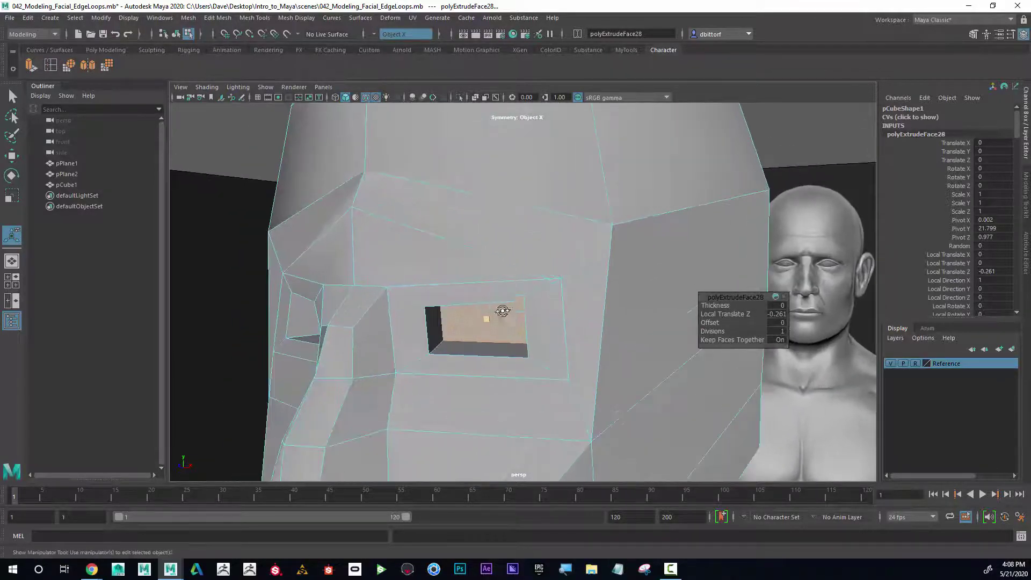
pyautogui.keyDown('alt'); pyautogui.moveTo(503, 311); pyautogui.dragTo(315, 260); pyautogui.keyUp('alt')
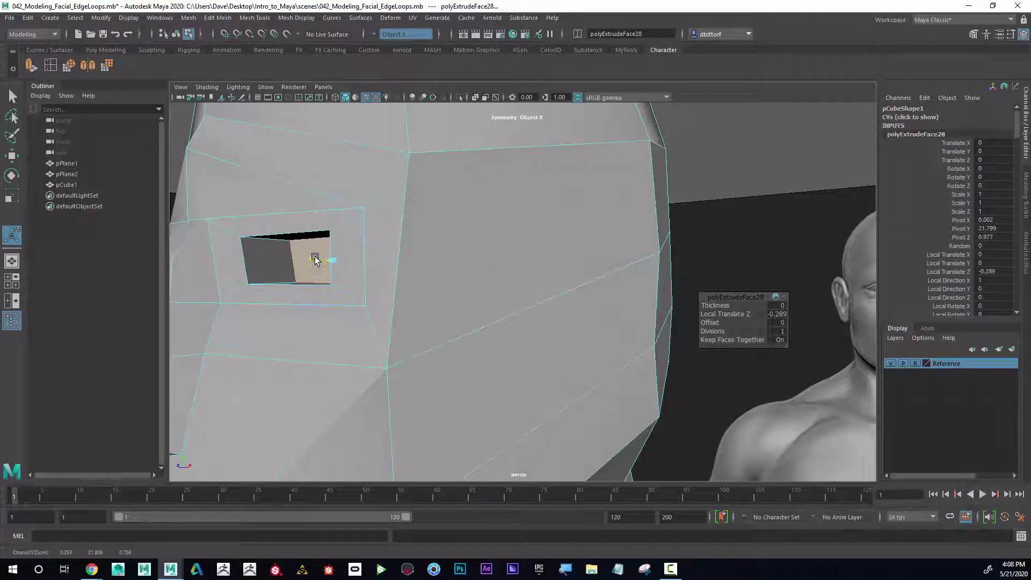
# Insert an edge loop around the inner walls of the eye socket and scale it up slightly.
pyautogui.click(53, 66)
pyautogui.keyDown('alt'); pyautogui.moveTo(288, 273); pyautogui.dragTo(326, 280, button='middle'); pyautogui.keyUp('alt')
pyautogui.keyDown('alt'); pyautogui.moveTo(327, 280); pyautogui.dragTo(344, 277, button='right'); pyautogui.keyUp('alt')
pyautogui.moveTo(281, 237); pyautogui.dragTo(272, 239)
pyautogui.press('r')
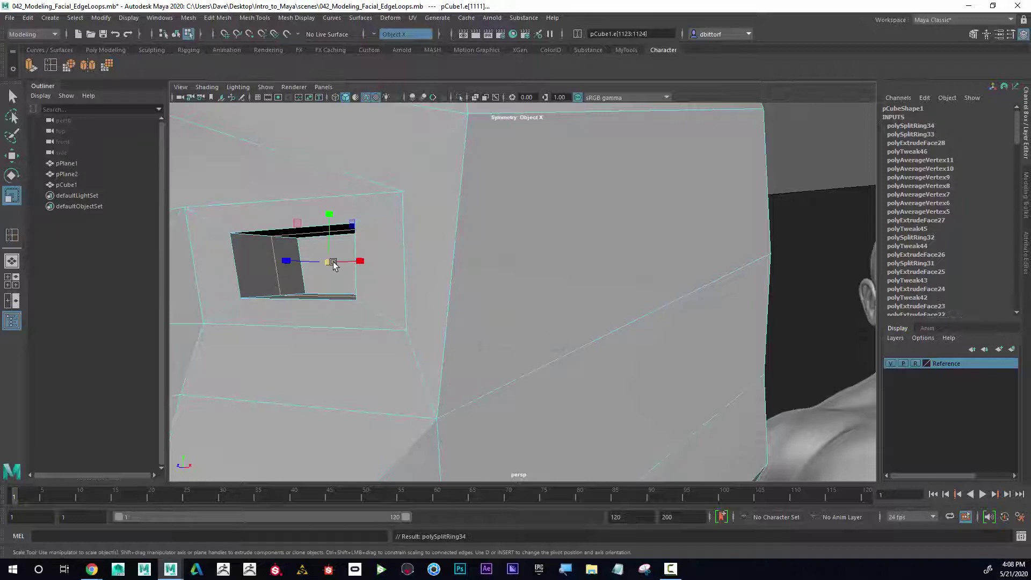
pyautogui.moveTo(333, 263); pyautogui.dragTo(338, 263)
# Examine the eye sockets, mouth area and upper body of the mesh from several angles and distances.
pyautogui.keyDown('alt'); pyautogui.moveTo(445, 290); pyautogui.dragTo(345, 288, button='right'); pyautogui.keyUp('alt')
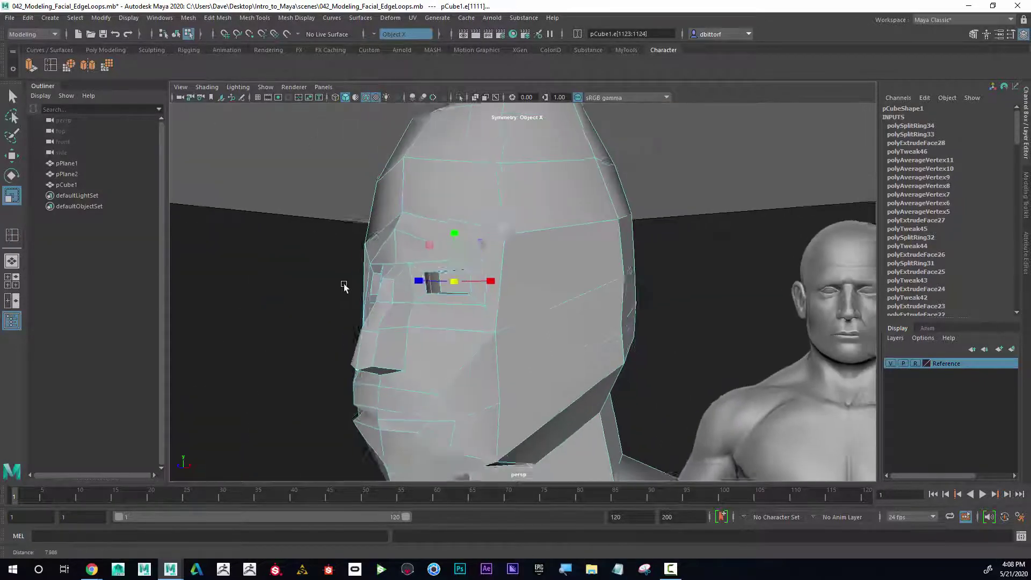
pyautogui.keyDown('alt'); pyautogui.moveTo(345, 288); pyautogui.dragTo(451, 294); pyautogui.keyUp('alt')
pyautogui.keyDown('alt'); pyautogui.moveTo(596, 289); pyautogui.dragTo(523, 276, button='middle'); pyautogui.keyUp('alt')
pyautogui.keyDown('alt'); pyautogui.moveTo(523, 276); pyautogui.dragTo(401, 289); pyautogui.keyUp('alt')
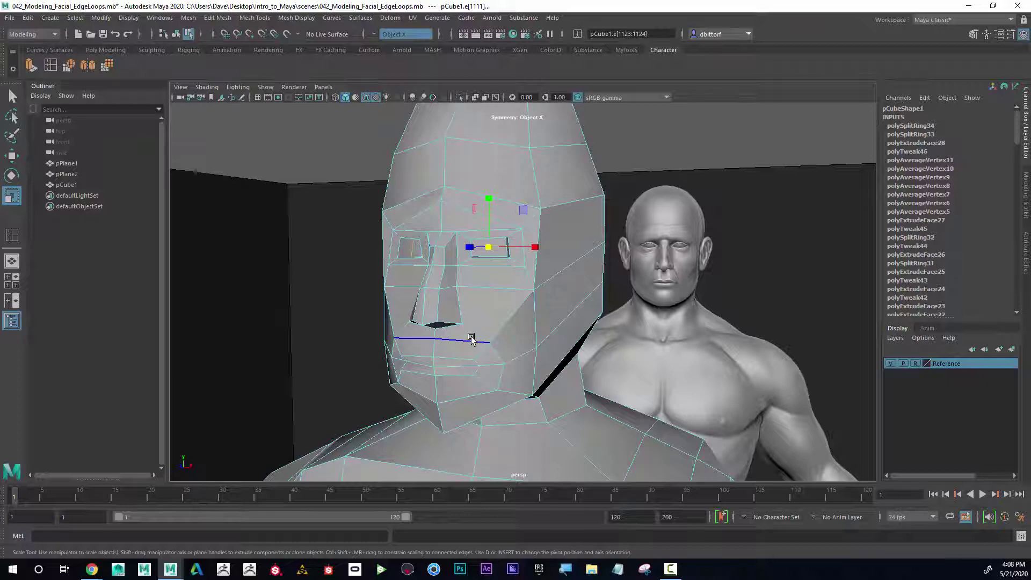
pyautogui.keyDown('alt'); pyautogui.moveTo(543, 344); pyautogui.dragTo(408, 338, button='right'); pyautogui.keyUp('alt')
pyautogui.keyDown('alt'); pyautogui.moveTo(630, 329); pyautogui.dragTo(472, 298, button='right'); pyautogui.keyUp('alt')
pyautogui.keyDown('alt'); pyautogui.moveTo(472, 299); pyautogui.dragTo(456, 221, button='middle'); pyautogui.keyUp('alt')
pyautogui.keyDown('alt'); pyautogui.moveTo(456, 221); pyautogui.dragTo(451, 249); pyautogui.keyUp('alt')
pyautogui.keyDown('alt'); pyautogui.moveTo(499, 268); pyautogui.dragTo(612, 269, button='right'); pyautogui.keyUp('alt')
pyautogui.keyDown('alt'); pyautogui.moveTo(613, 268); pyautogui.dragTo(602, 245); pyautogui.keyUp('alt')
# Create a polygon sphere and raise it to head height at Translate Y 21.972.
pyautogui.click(28, 18)
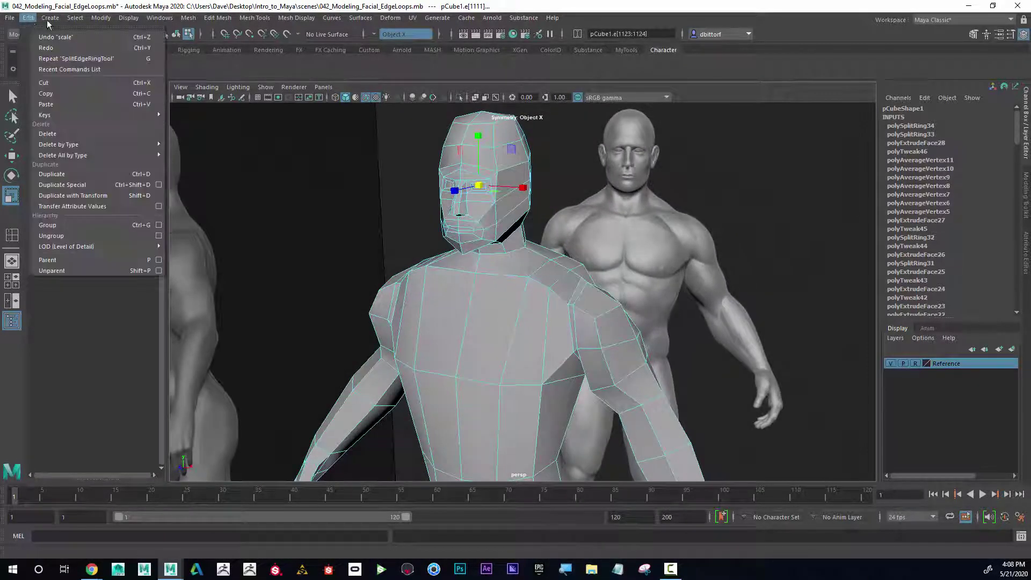
pyautogui.moveTo(50, 21)
pyautogui.moveTo(70, 56)
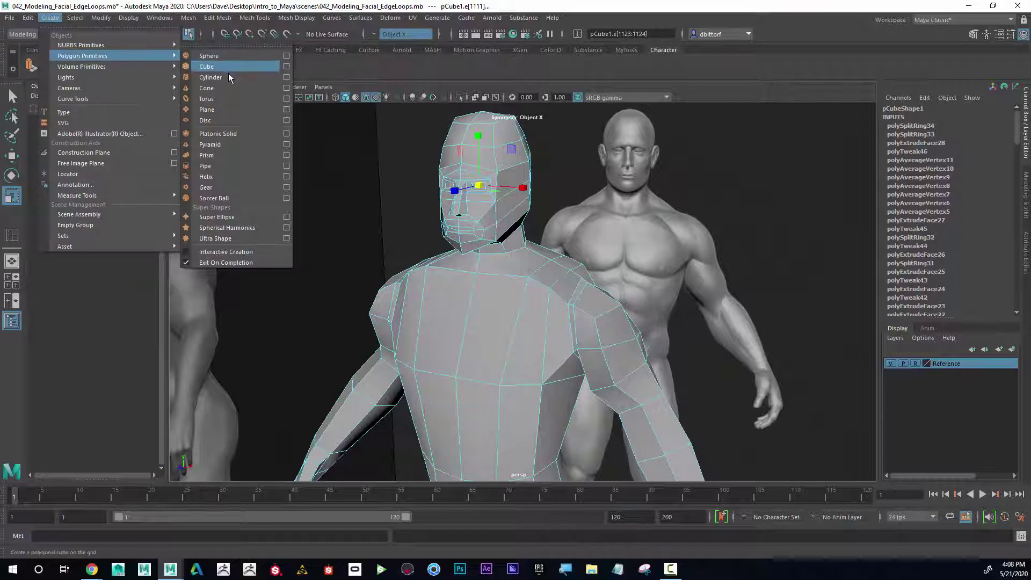
pyautogui.click(231, 57)
pyautogui.press('f')
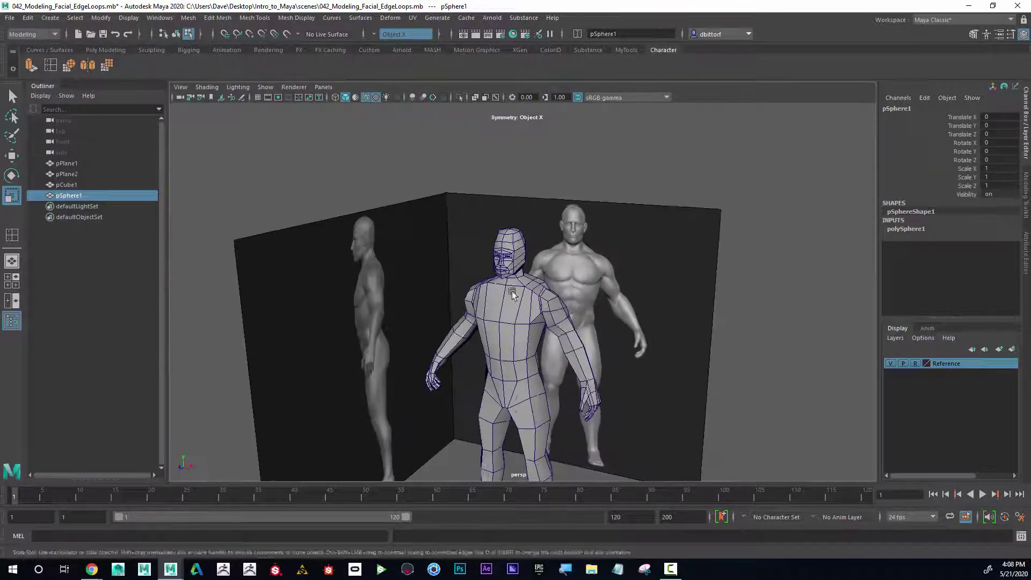
pyautogui.press('w')
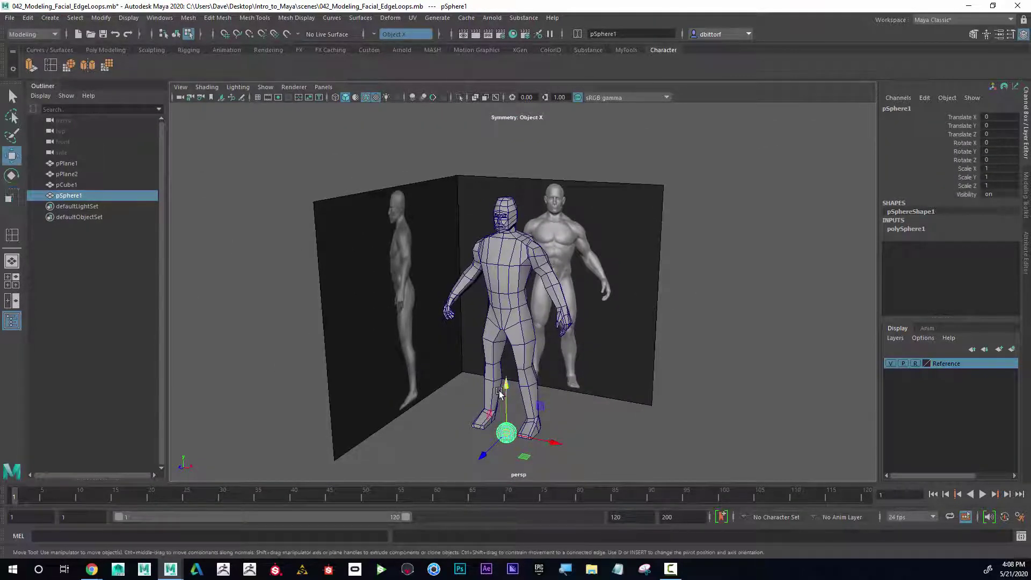
pyautogui.moveTo(507, 408); pyautogui.dragTo(515, 194)
# Rotate the sphere to 90 degrees about X so its pole faces forward, and keep it selected as an object.
pyautogui.keyDown('alt'); pyautogui.moveTo(430, 205); pyautogui.dragTo(490, 198, button='right'); pyautogui.keyUp('alt')
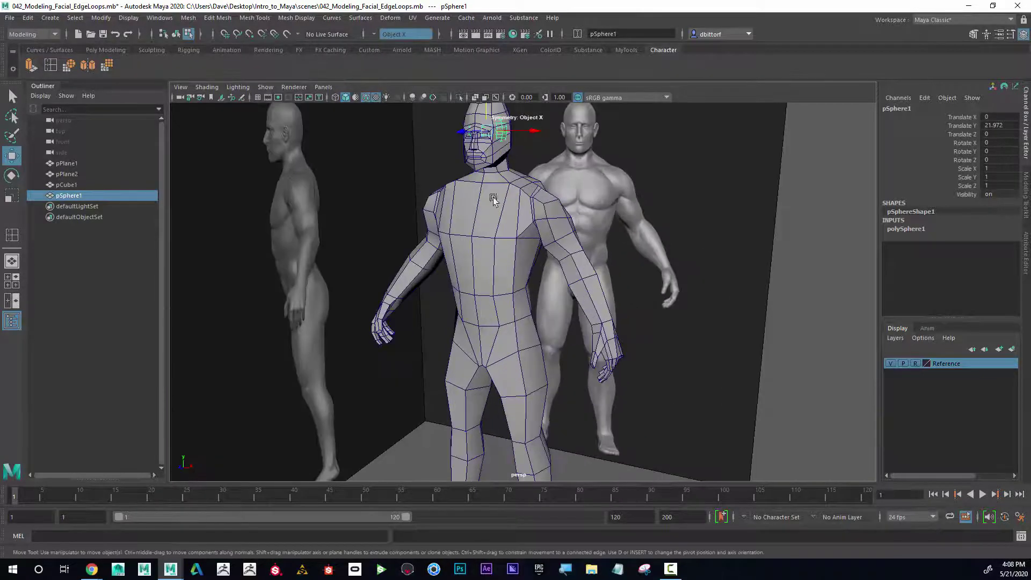
pyautogui.keyDown('alt'); pyautogui.moveTo(491, 198); pyautogui.dragTo(533, 361, button='middle'); pyautogui.keyUp('alt')
pyautogui.keyDown('alt'); pyautogui.moveTo(542, 359); pyautogui.dragTo(743, 352, button='right'); pyautogui.keyUp('alt')
pyautogui.keyDown('alt'); pyautogui.moveTo(623, 365); pyautogui.dragTo(596, 330); pyautogui.keyUp('alt')
pyautogui.keyDown('alt'); pyautogui.moveTo(515, 325); pyautogui.dragTo(578, 315, button='right'); pyautogui.keyUp('alt')
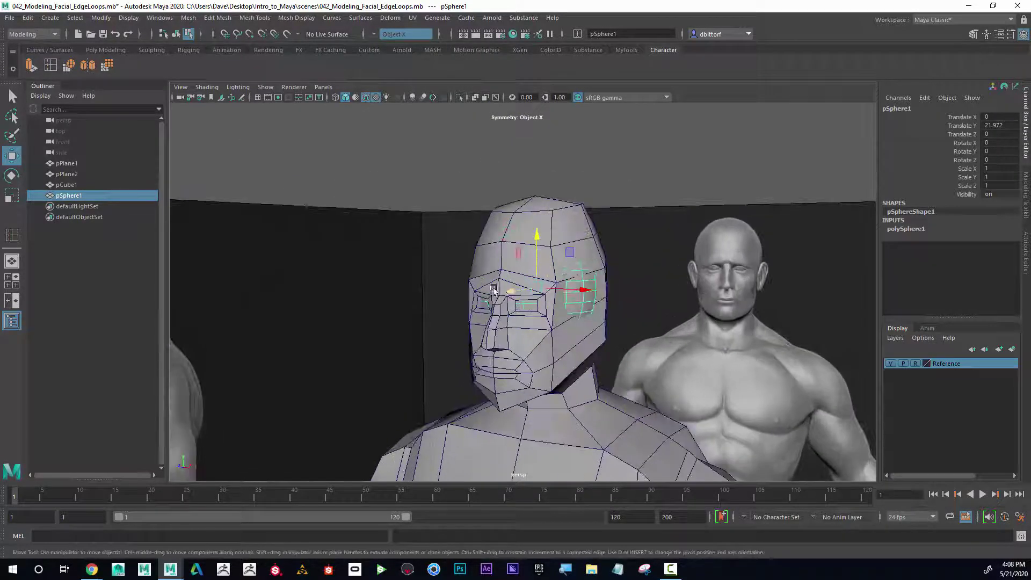
pyautogui.press('e')
pyautogui.moveTo(524, 250); pyautogui.dragTo(526, 343)
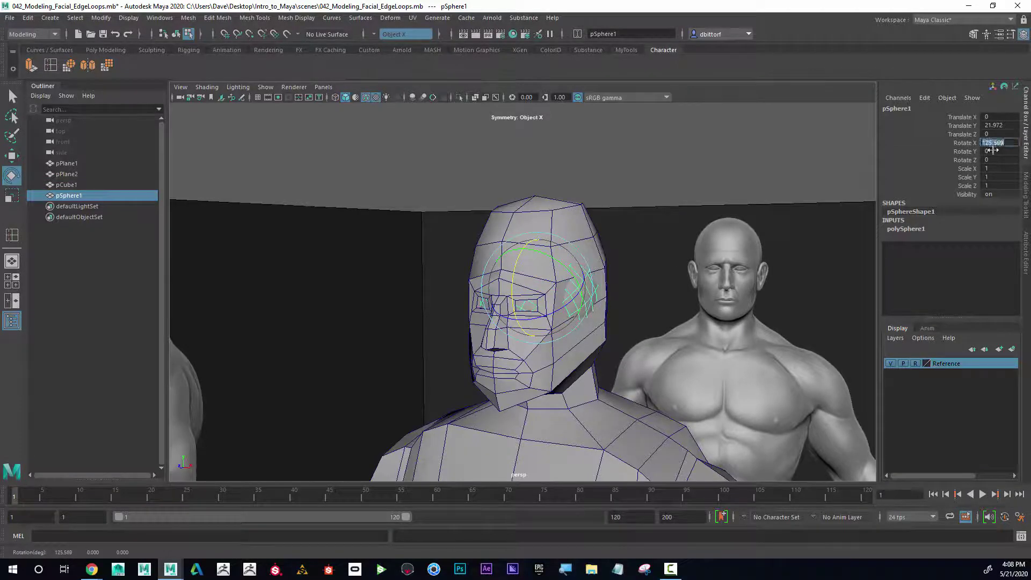
pyautogui.moveTo(226, 233); pyautogui.dragTo(3, 190, button='right')
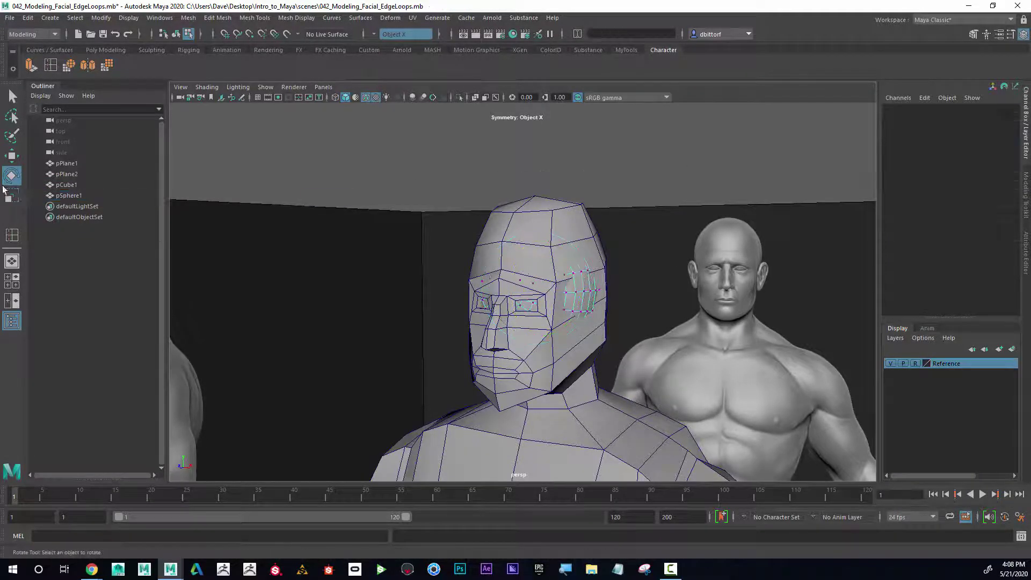
pyautogui.moveTo(553, 295); pyautogui.dragTo(629, 258, button='right')
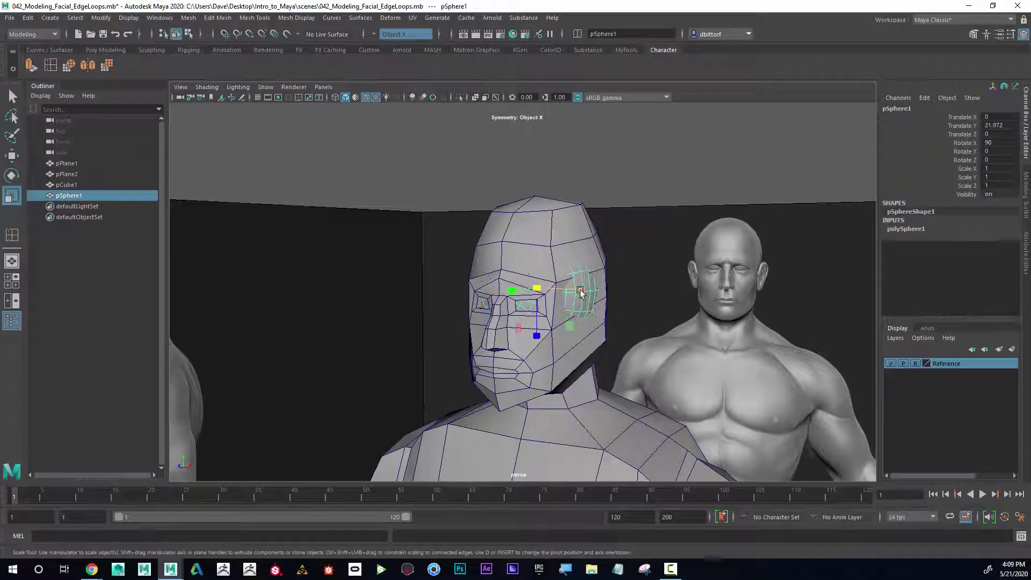
# Scale the sphere uniformly to 0.395 and move it in front of the face at Translate Z 1.266.
pyautogui.moveTo(538, 291); pyautogui.dragTo(472, 310)
pyautogui.press('w')
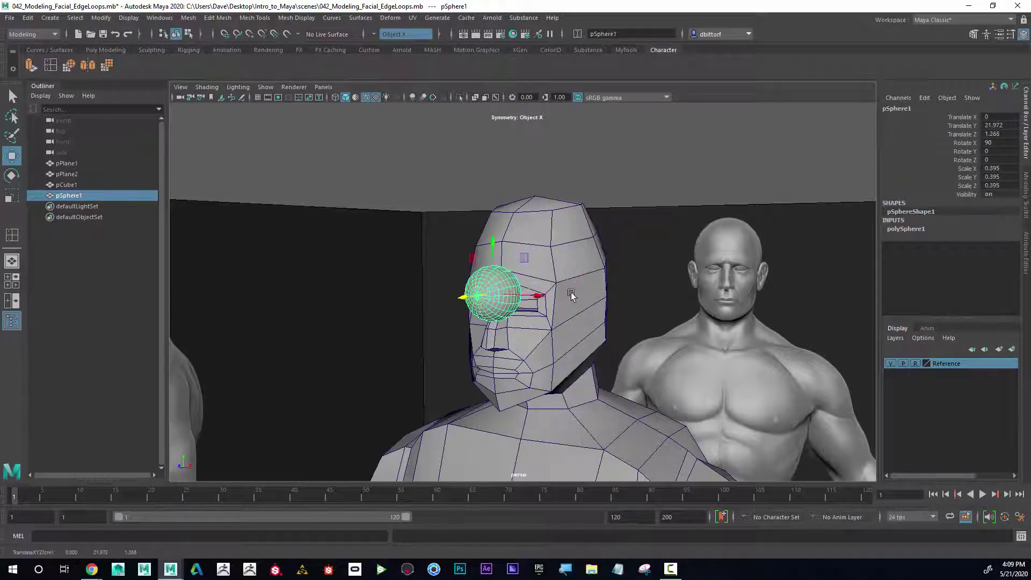
pyautogui.keyDown('alt'); pyautogui.moveTo(571, 294); pyautogui.dragTo(917, 298); pyautogui.keyUp('alt')
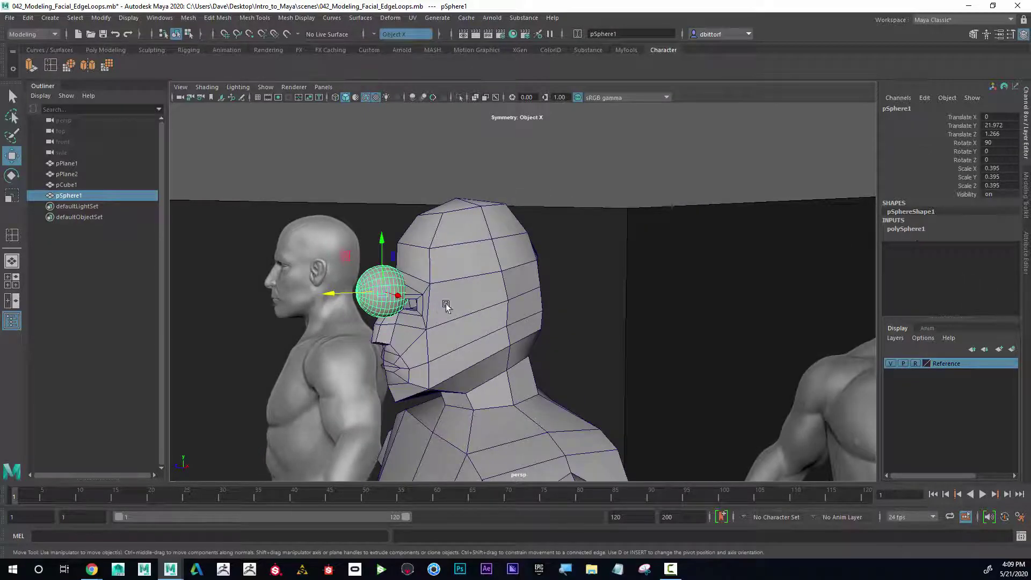
pyautogui.keyDown('alt'); pyautogui.moveTo(447, 306); pyautogui.dragTo(725, 229); pyautogui.keyUp('alt')
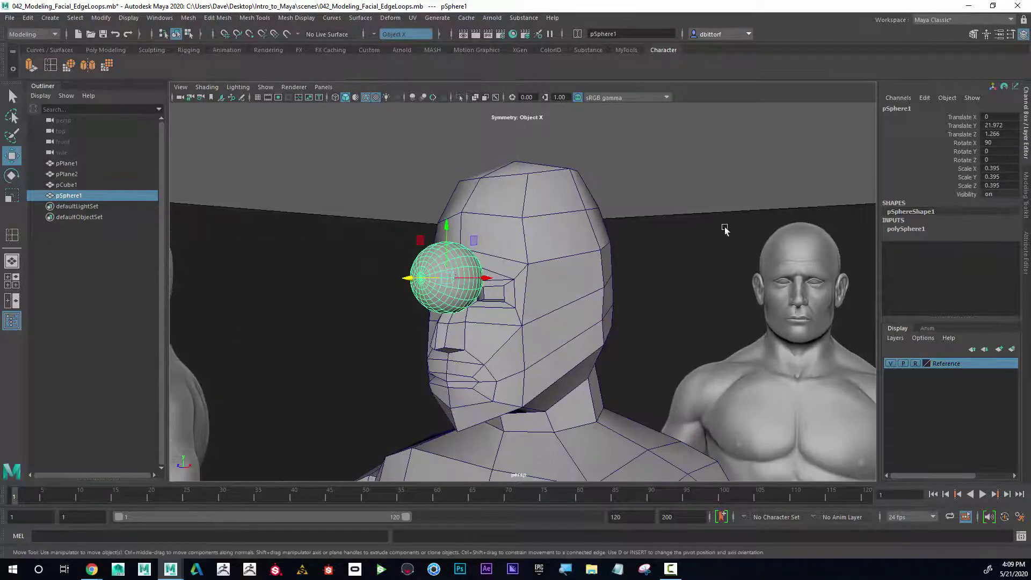
# Set the sphere's axis and height subdivisions to 10.
pyautogui.click(906, 230)
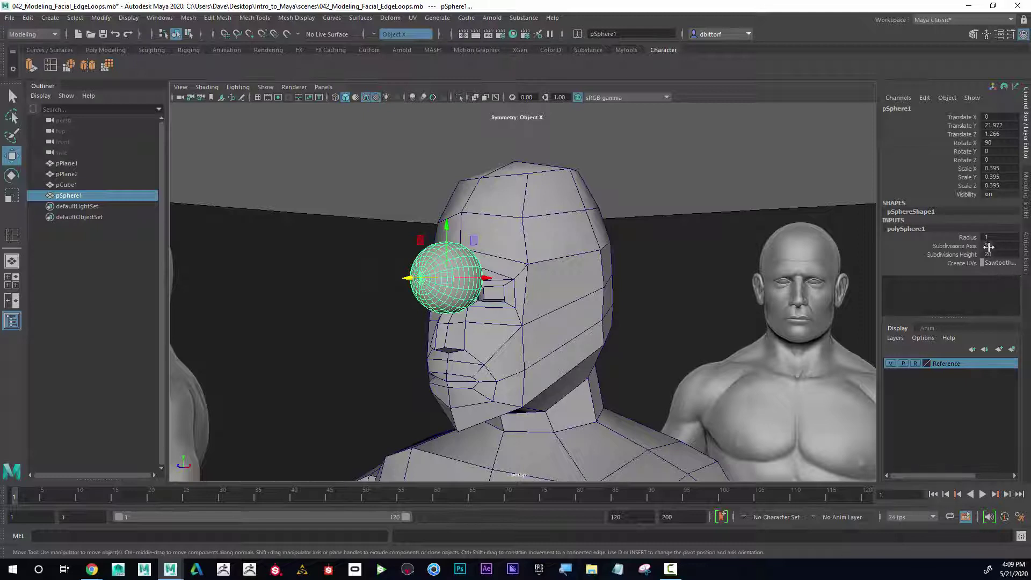
pyautogui.click(988, 254)
pyautogui.write('10')
pyautogui.press('Return')
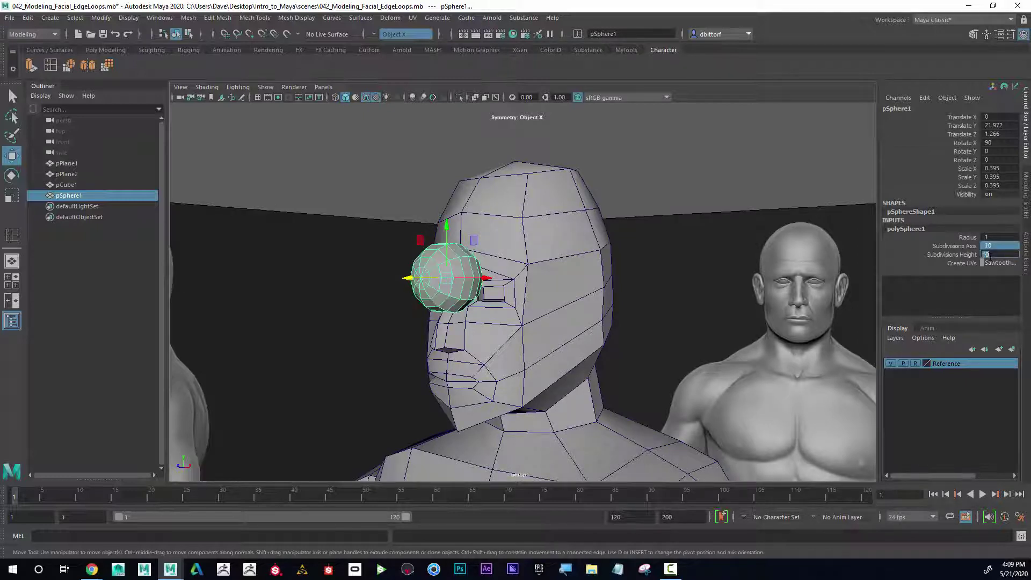
# Scale the sphere down to 0.23 and move it into one eye socket at about X 0.36, Y 21.779, Z 0.774.
pyautogui.press('r')
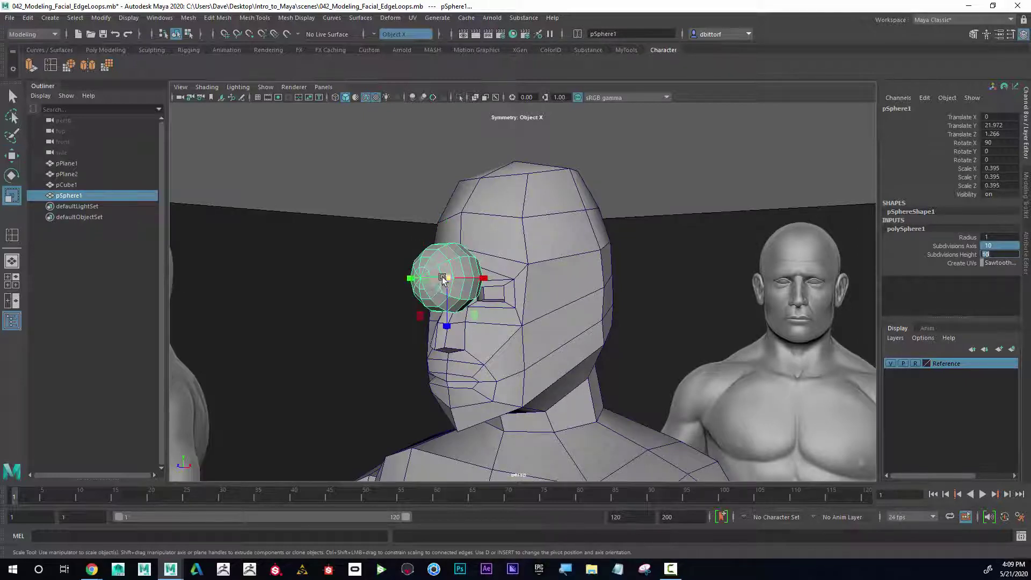
pyautogui.moveTo(443, 277); pyautogui.dragTo(3, 193)
pyautogui.press('w')
pyautogui.keyDown('alt'); pyautogui.moveTo(405, 279); pyautogui.dragTo(414, 299); pyautogui.keyUp('alt')
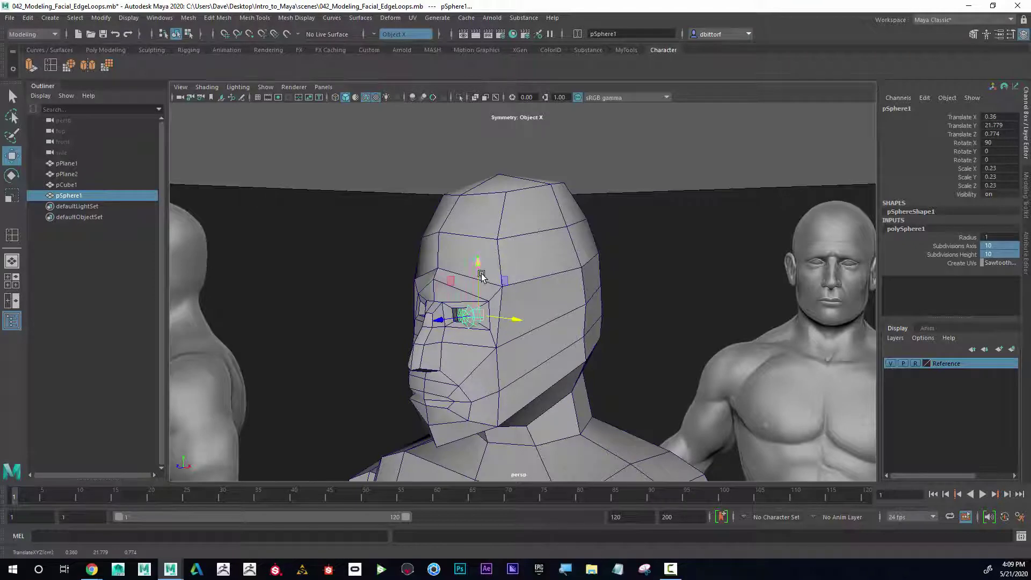
# Fine-tune the eyeball's position in the socket to X 0.33, Y 21.8, Z 0.75.
pyautogui.keyDown('alt'); pyautogui.moveTo(500, 308); pyautogui.dragTo(654, 283); pyautogui.keyUp('alt')
pyautogui.keyDown('alt'); pyautogui.moveTo(643, 287); pyautogui.dragTo(626, 292); pyautogui.keyUp('alt')
pyautogui.keyDown('alt'); pyautogui.moveTo(626, 292); pyautogui.dragTo(656, 329, button='right'); pyautogui.keyUp('alt')
pyautogui.moveTo(492, 309); pyautogui.dragTo(493, 309)
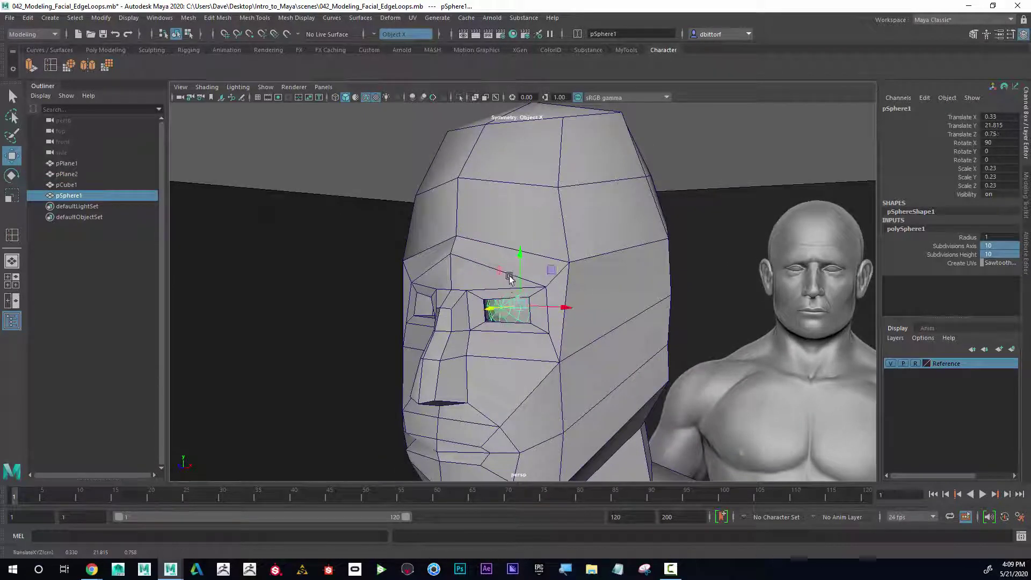
pyautogui.moveTo(520, 254); pyautogui.dragTo(518, 259)
# Duplicate the eyeball and move the copy into the opposite socket at Translate X -0.33, leaving nothing selected.
pyautogui.keyDown('alt'); pyautogui.moveTo(560, 323); pyautogui.dragTo(543, 304, button='right'); pyautogui.keyUp('alt')
pyautogui.keyDown('alt'); pyautogui.moveTo(543, 304); pyautogui.dragTo(656, 315); pyautogui.keyUp('alt')
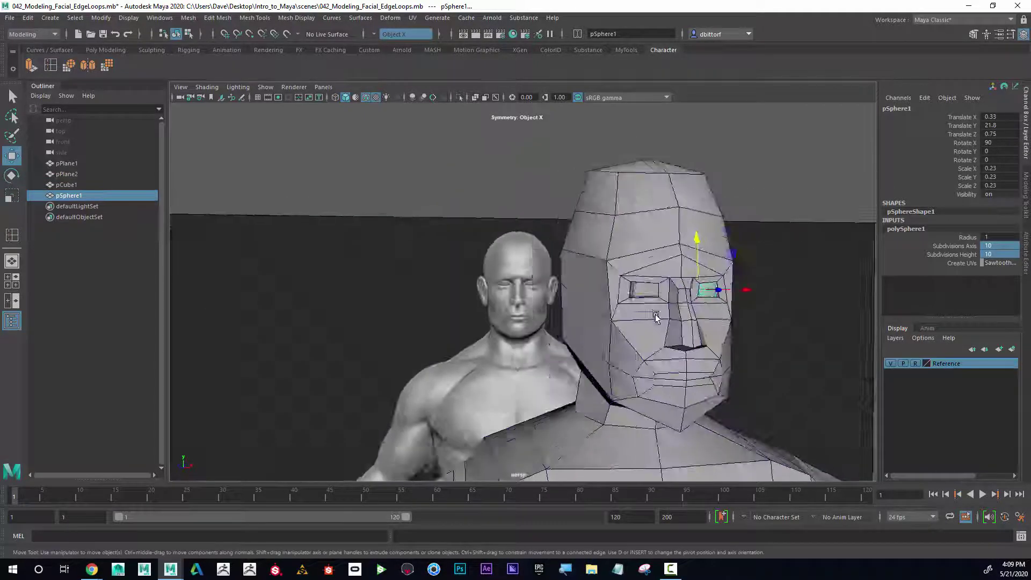
pyautogui.keyDown('alt'); pyautogui.moveTo(656, 315); pyautogui.dragTo(752, 307, button='right'); pyautogui.keyUp('alt')
pyautogui.keyDown('alt'); pyautogui.moveTo(752, 306); pyautogui.dragTo(702, 344, button='middle'); pyautogui.keyUp('alt')
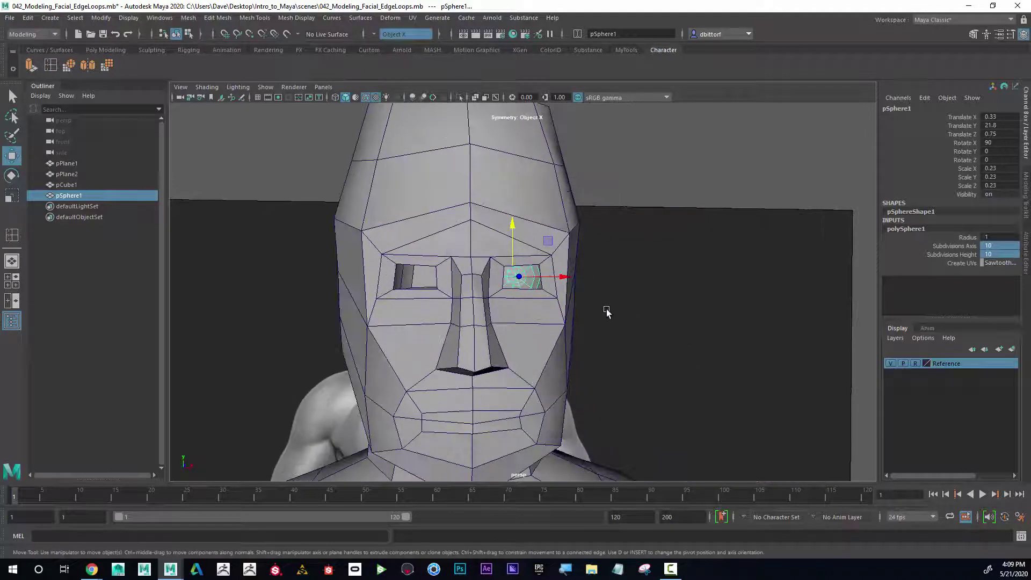
pyautogui.hotkey('ctrl', 'd')
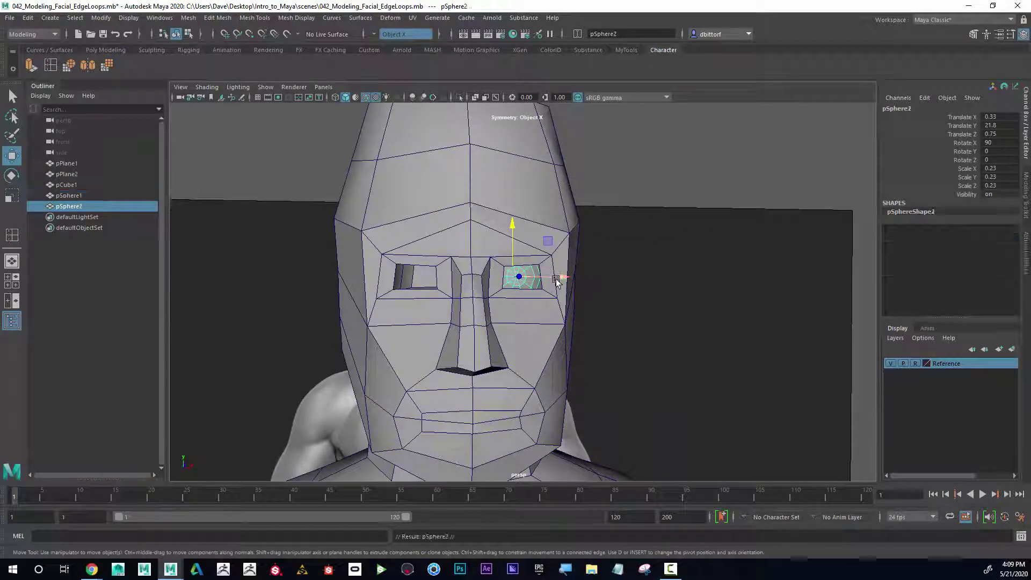
pyautogui.moveTo(559, 277); pyautogui.dragTo(479, 276)
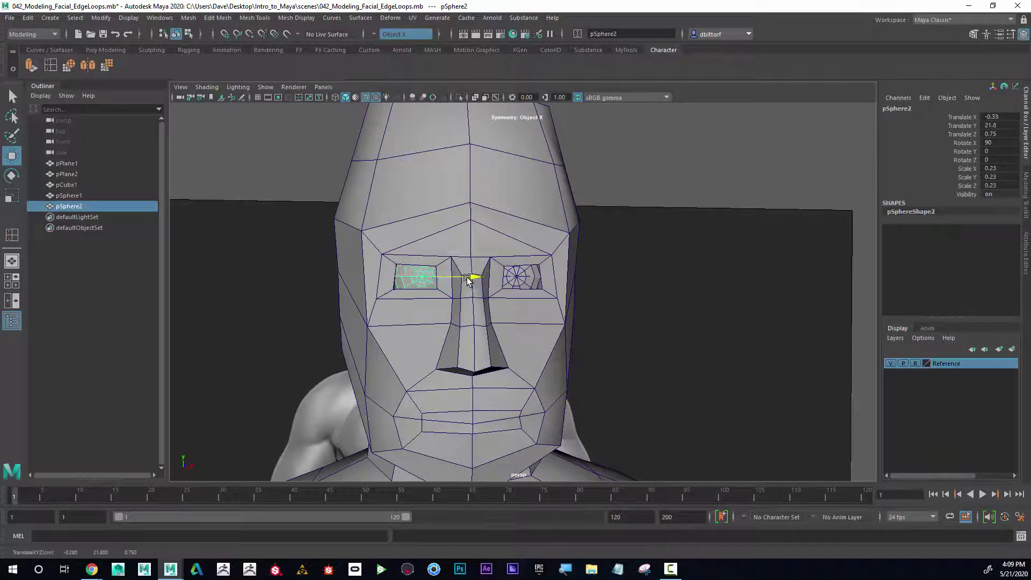
pyautogui.click(631, 178)
# Examine both eyeballs in the face from the front and from a three-quarter angle.
pyautogui.keyDown('alt'); pyautogui.moveTo(631, 180); pyautogui.dragTo(542, 231, button='right'); pyautogui.keyUp('alt')
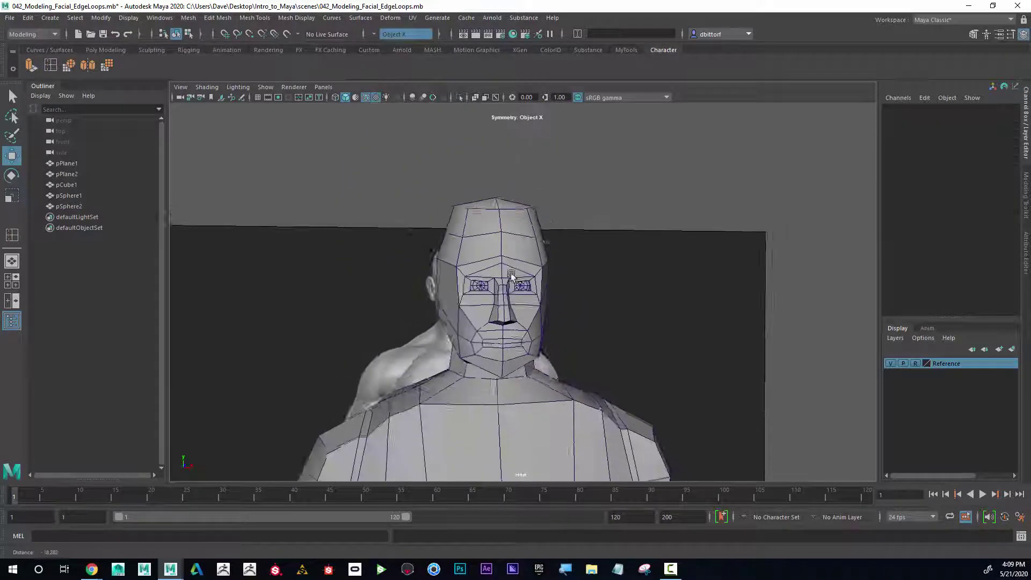
pyautogui.keyDown('alt'); pyautogui.moveTo(542, 344); pyautogui.dragTo(543, 252, button='middle'); pyautogui.keyUp('alt')
pyautogui.keyDown('alt'); pyautogui.moveTo(543, 252); pyautogui.dragTo(499, 296, button='right'); pyautogui.keyUp('alt')
pyautogui.keyDown('alt'); pyautogui.moveTo(499, 296); pyautogui.dragTo(400, 293); pyautogui.keyUp('alt')
pyautogui.keyDown('alt'); pyautogui.moveTo(400, 293); pyautogui.dragTo(430, 272, button='right'); pyautogui.keyUp('alt')
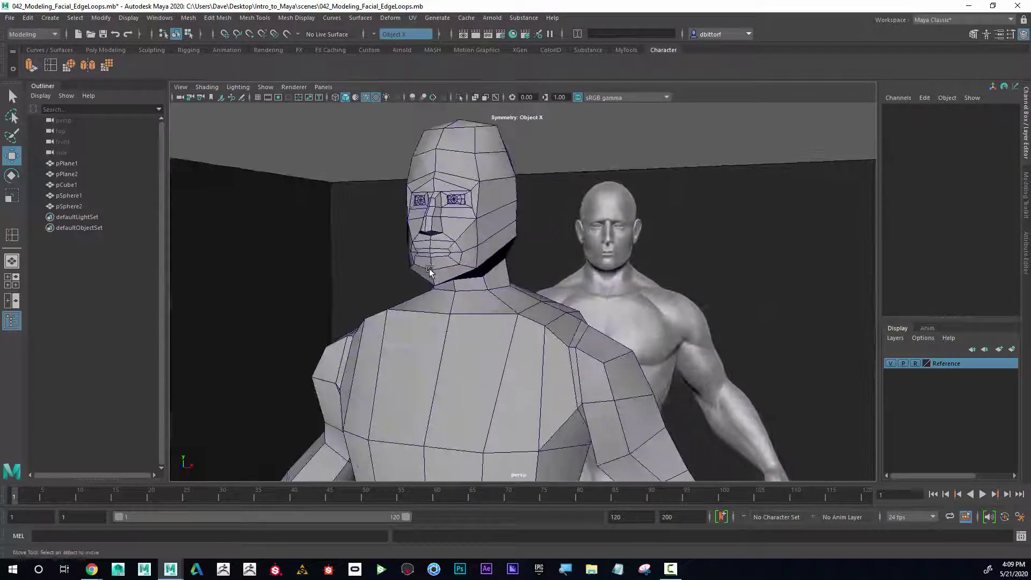
pyautogui.keyDown('alt'); pyautogui.moveTo(431, 272); pyautogui.dragTo(458, 322, button='middle'); pyautogui.keyUp('alt')
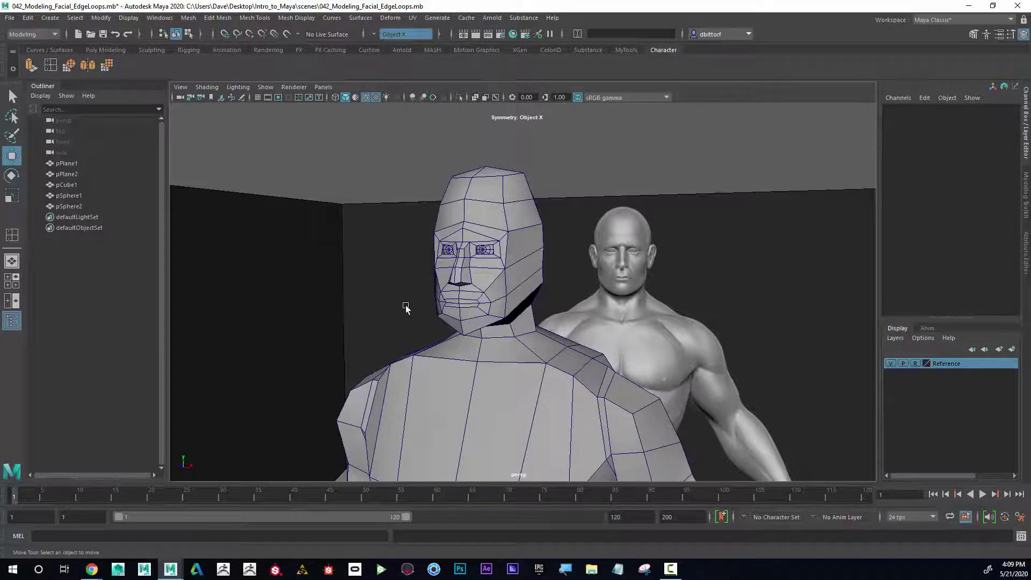
# Extrude the faces between the lips, setting them slightly inward and shrinking them to start the mouth opening.
pyautogui.keyDown('alt'); pyautogui.moveTo(406, 307); pyautogui.dragTo(456, 265, button='right'); pyautogui.keyUp('alt')
pyautogui.keyDown('alt'); pyautogui.moveTo(456, 264); pyautogui.dragTo(601, 290, button='middle'); pyautogui.keyUp('alt')
pyautogui.keyDown('alt'); pyautogui.moveTo(520, 304); pyautogui.dragTo(540, 315, button='right'); pyautogui.keyUp('alt')
pyautogui.click(518, 285)
pyautogui.keyDown('shift'); pyautogui.click(513, 305); pyautogui.keyUp('shift')
pyautogui.keyDown('alt'); pyautogui.moveTo(541, 315); pyautogui.dragTo(599, 317); pyautogui.keyUp('alt')
pyautogui.keyDown('alt'); pyautogui.moveTo(599, 316); pyautogui.dragTo(674, 325, button='right'); pyautogui.keyUp('alt')
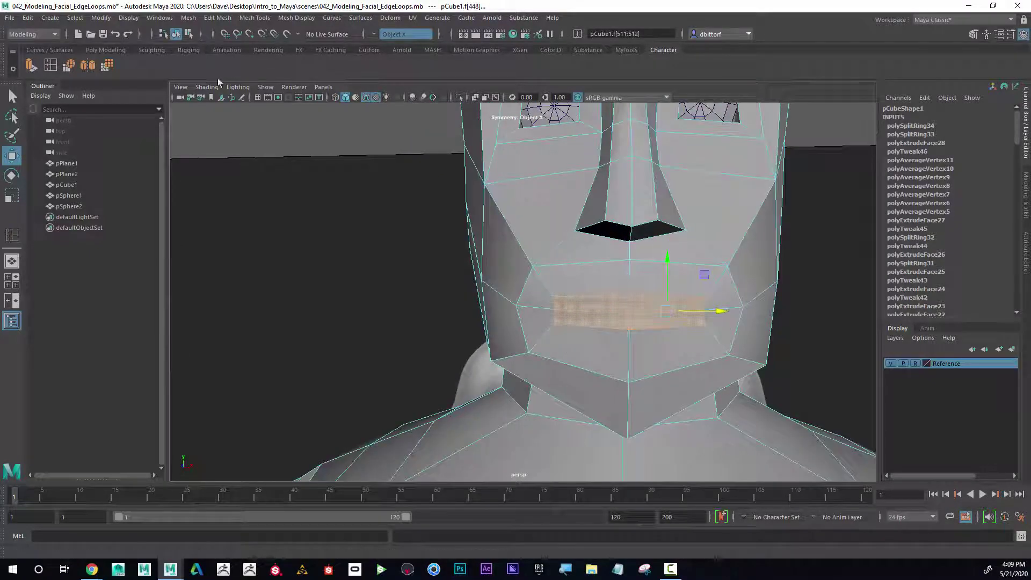
pyautogui.click(30, 65)
pyautogui.keyDown('alt'); pyautogui.moveTo(613, 324); pyautogui.dragTo(358, 357); pyautogui.keyUp('alt')
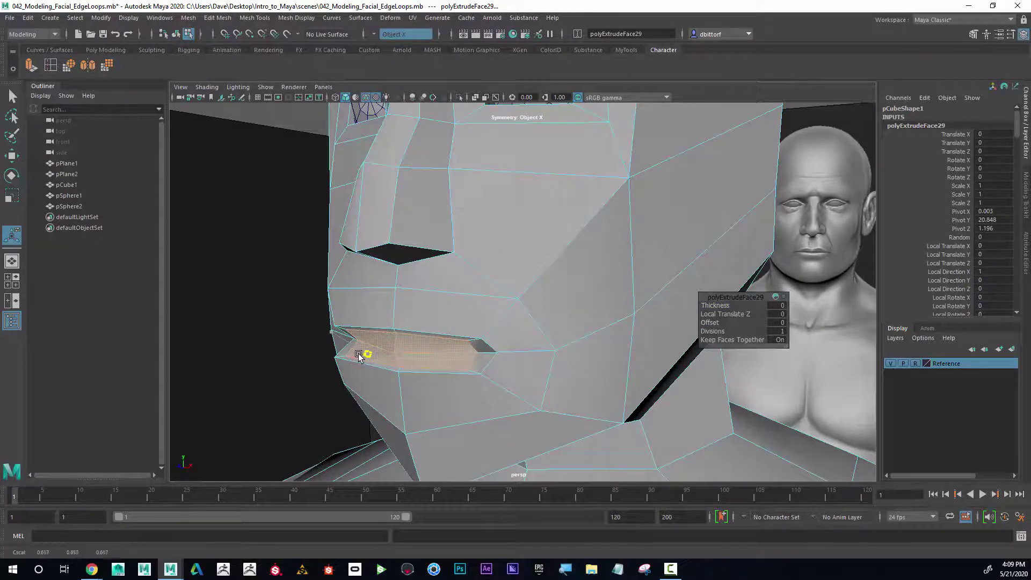
# Extrude the faces inside the lips again and push them back into the head.
pyautogui.keyDown('alt'); pyautogui.moveTo(528, 358); pyautogui.dragTo(239, 237); pyautogui.keyUp('alt')
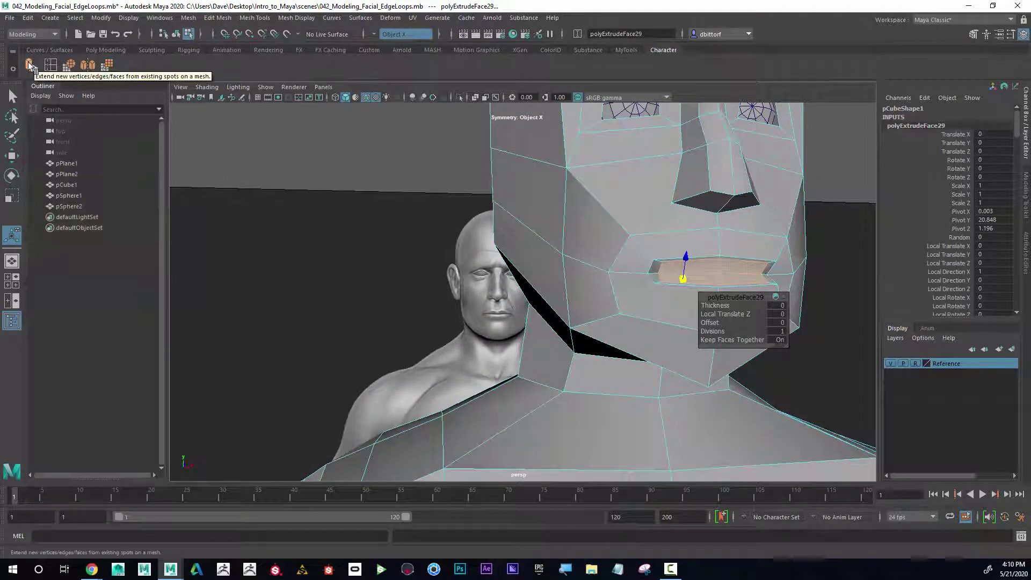
pyautogui.hotkey('ctrl', 'e')
pyautogui.keyDown('alt'); pyautogui.moveTo(585, 279); pyautogui.dragTo(519, 276); pyautogui.keyUp('alt')
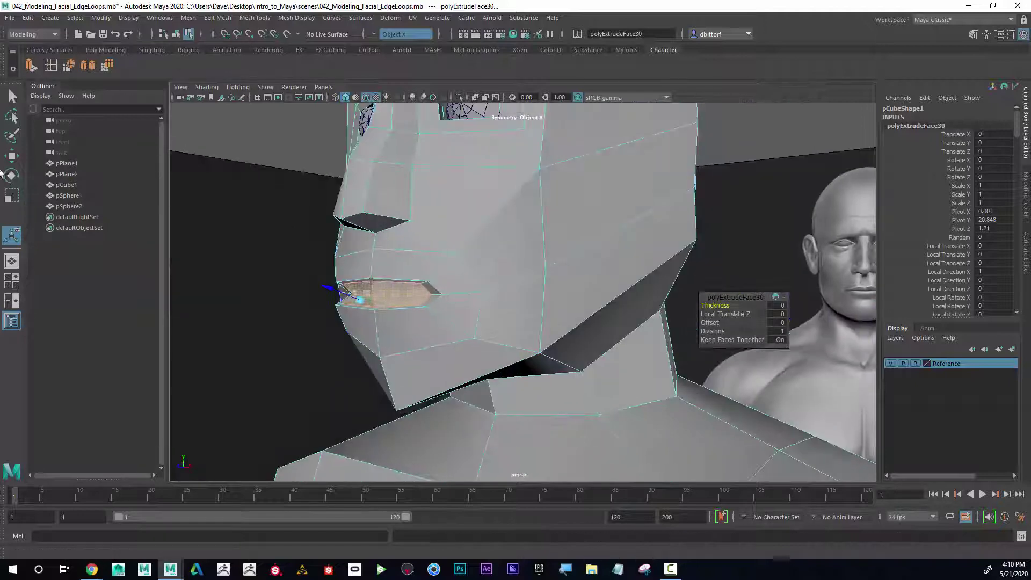
pyautogui.click(11, 156)
pyautogui.moveTo(357, 297); pyautogui.dragTo(368, 295)
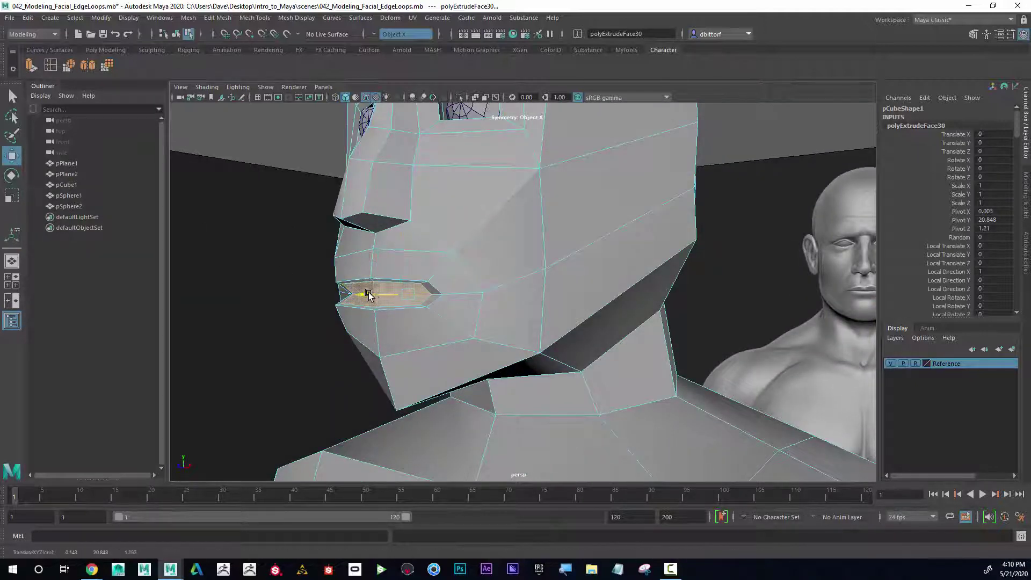
pyautogui.keyDown('alt'); pyautogui.moveTo(421, 290); pyautogui.dragTo(356, 285, button='right'); pyautogui.keyUp('alt')
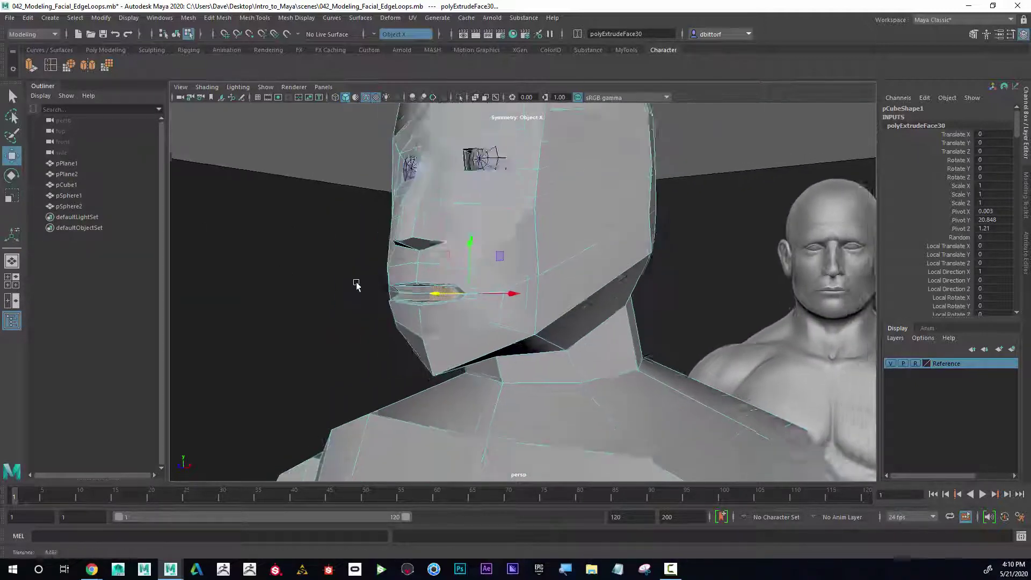
pyautogui.keyDown('alt'); pyautogui.moveTo(357, 286); pyautogui.dragTo(319, 280); pyautogui.keyUp('alt')
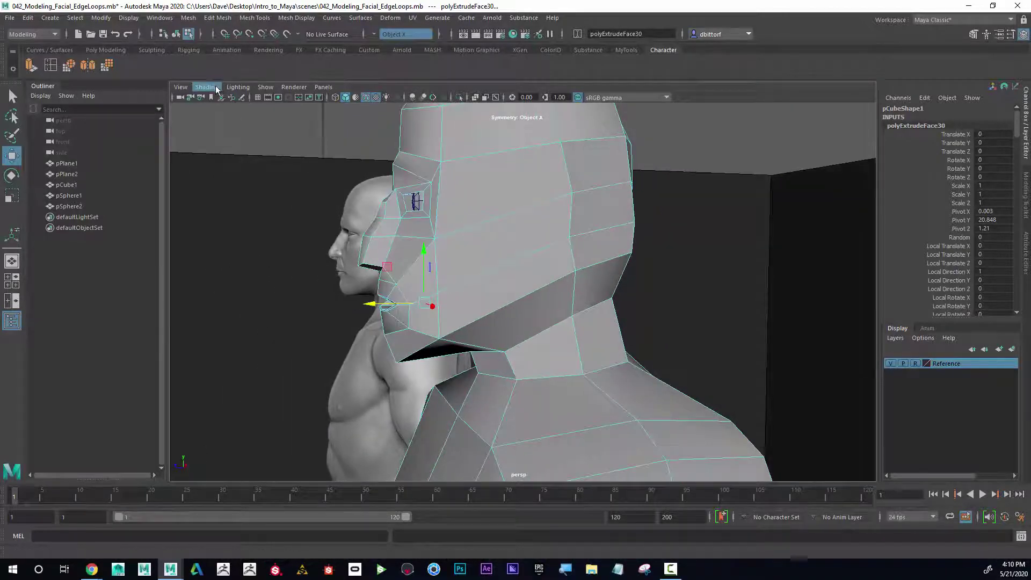
# Turn on X-Ray shading and adjust the depth of the extruded mouth faces from the side.
pyautogui.click(206, 87)
pyautogui.click(247, 192)
pyautogui.keyDown('alt'); pyautogui.moveTo(392, 295); pyautogui.dragTo(414, 297); pyautogui.keyUp('alt')
pyautogui.keyDown('alt'); pyautogui.moveTo(414, 297); pyautogui.dragTo(437, 307, button='right'); pyautogui.keyUp('alt')
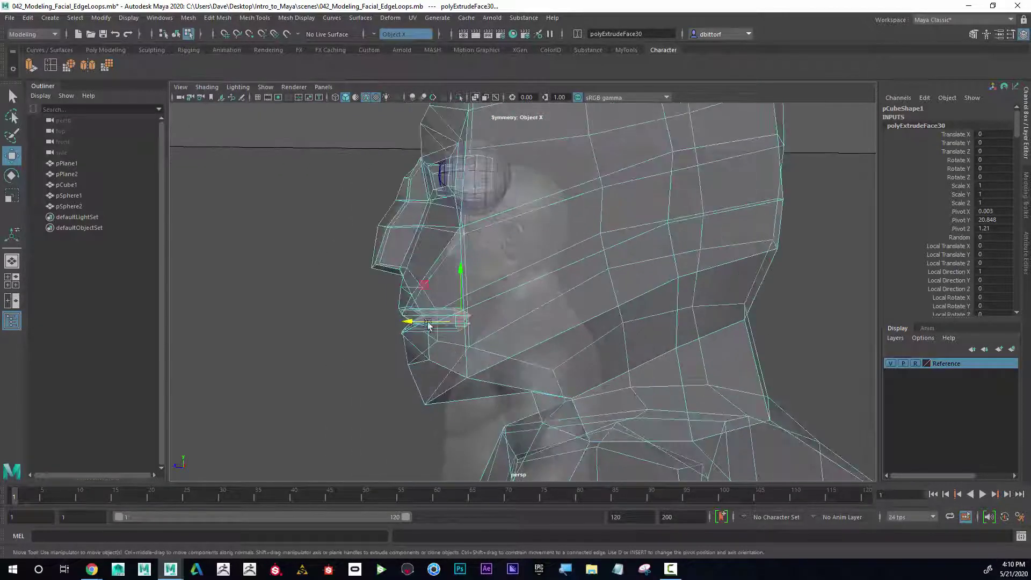
pyautogui.moveTo(410, 323); pyautogui.dragTo(404, 364)
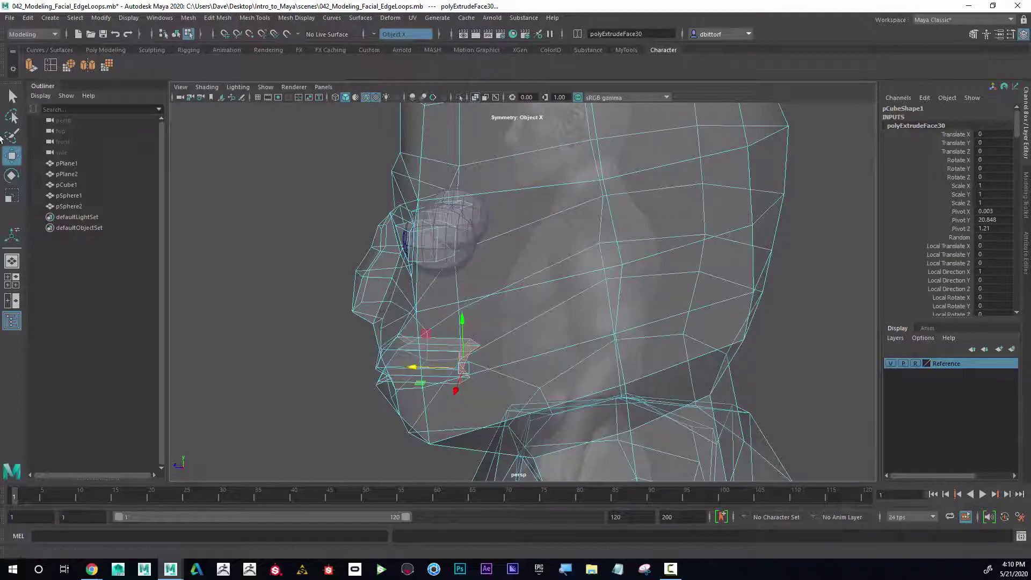
# Flatten the back faces of the mouth cavity along the depth axis and push them farther into the head.
pyautogui.press('r')
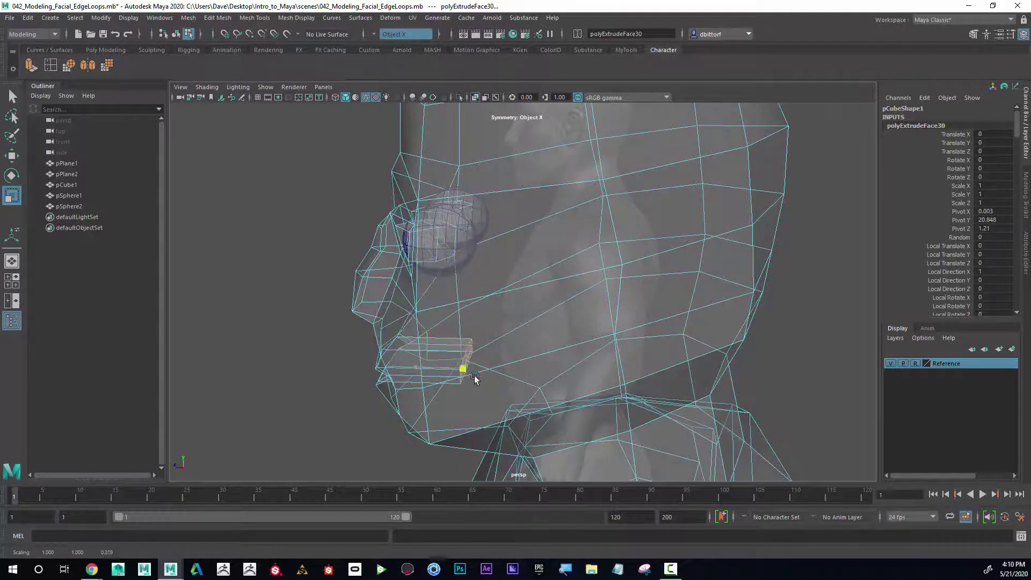
pyautogui.keyDown('alt'); pyautogui.moveTo(472, 376); pyautogui.dragTo(481, 339); pyautogui.keyUp('alt')
pyautogui.click(11, 155)
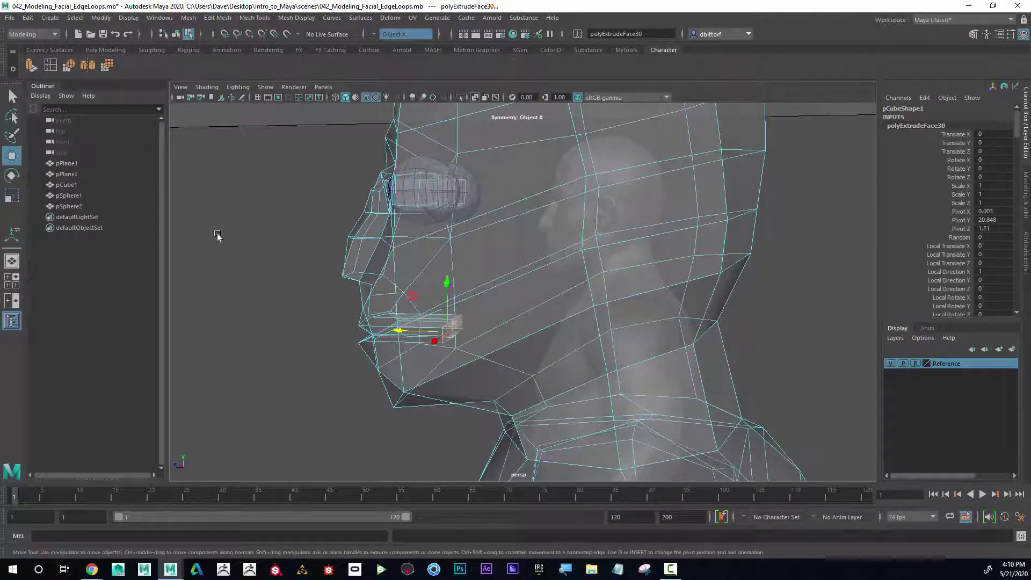
pyautogui.moveTo(409, 331); pyautogui.dragTo(453, 334)
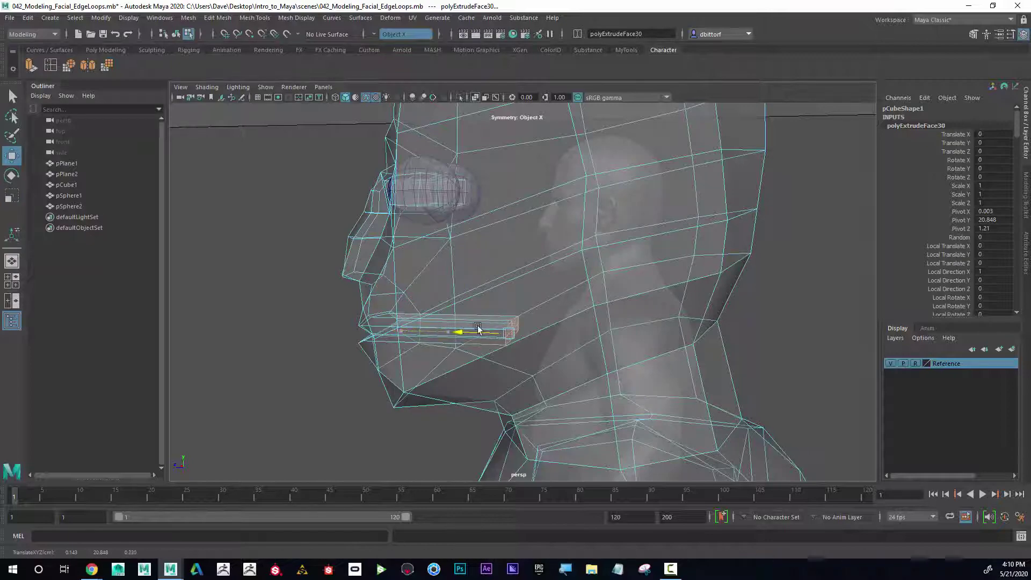
# Insert an edge loop around the middle of the extruded mouth cavity.
pyautogui.keyDown('alt'); pyautogui.moveTo(477, 326); pyautogui.dragTo(364, 288, button='right'); pyautogui.keyUp('alt')
pyautogui.keyDown('alt'); pyautogui.moveTo(364, 288); pyautogui.dragTo(428, 283); pyautogui.keyUp('alt')
pyautogui.keyDown('alt'); pyautogui.moveTo(428, 283); pyautogui.dragTo(636, 288, button='right'); pyautogui.keyUp('alt')
pyautogui.keyDown('alt'); pyautogui.moveTo(636, 287); pyautogui.dragTo(359, 303); pyautogui.keyUp('alt')
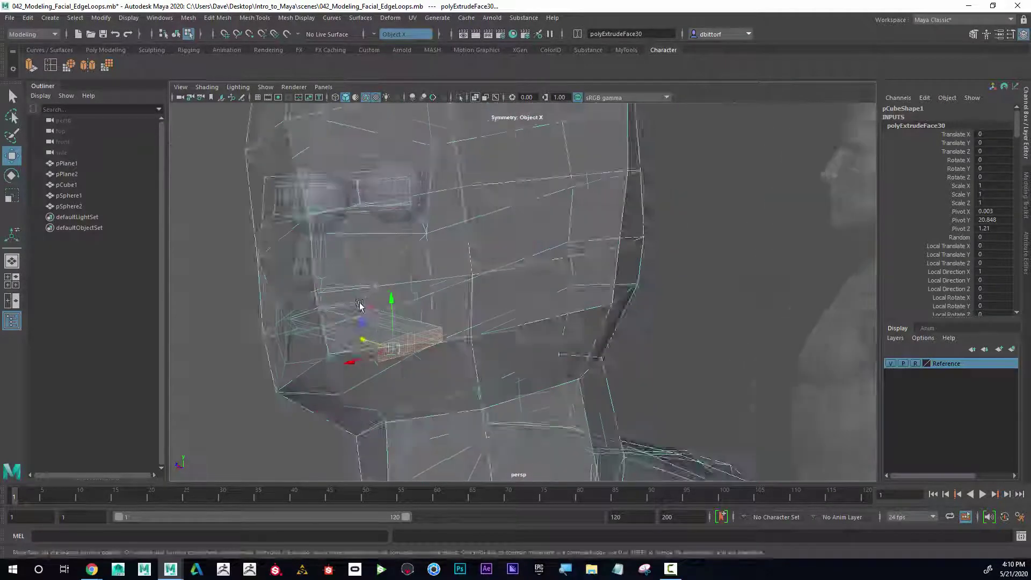
pyautogui.keyDown('alt'); pyautogui.moveTo(360, 304); pyautogui.dragTo(639, 309, button='right'); pyautogui.keyUp('alt')
pyautogui.keyDown('alt'); pyautogui.moveTo(472, 293); pyautogui.dragTo(541, 198); pyautogui.keyUp('alt')
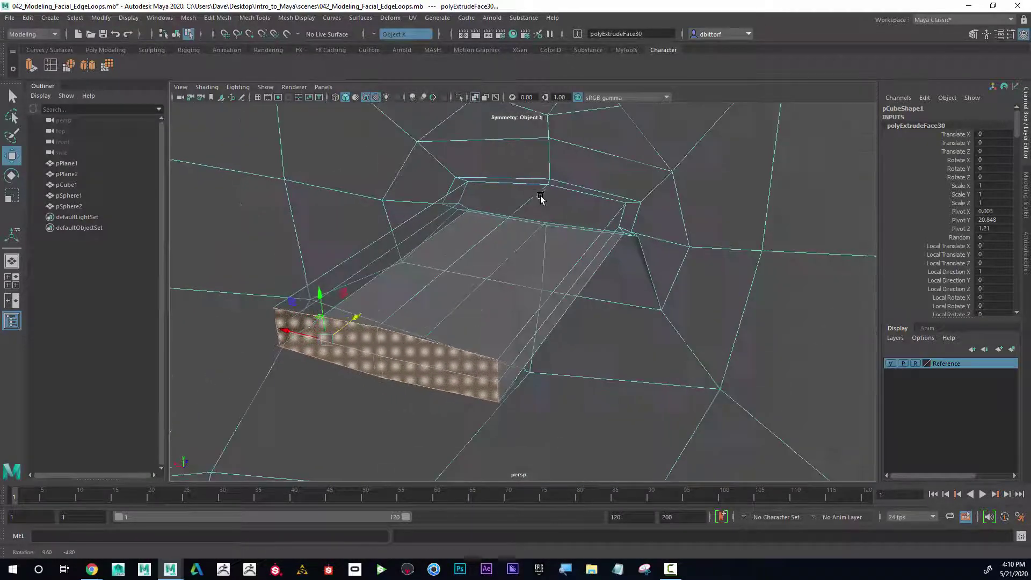
pyautogui.keyDown('alt'); pyautogui.moveTo(540, 198); pyautogui.dragTo(591, 187, button='middle'); pyautogui.keyUp('alt')
pyautogui.click(52, 65)
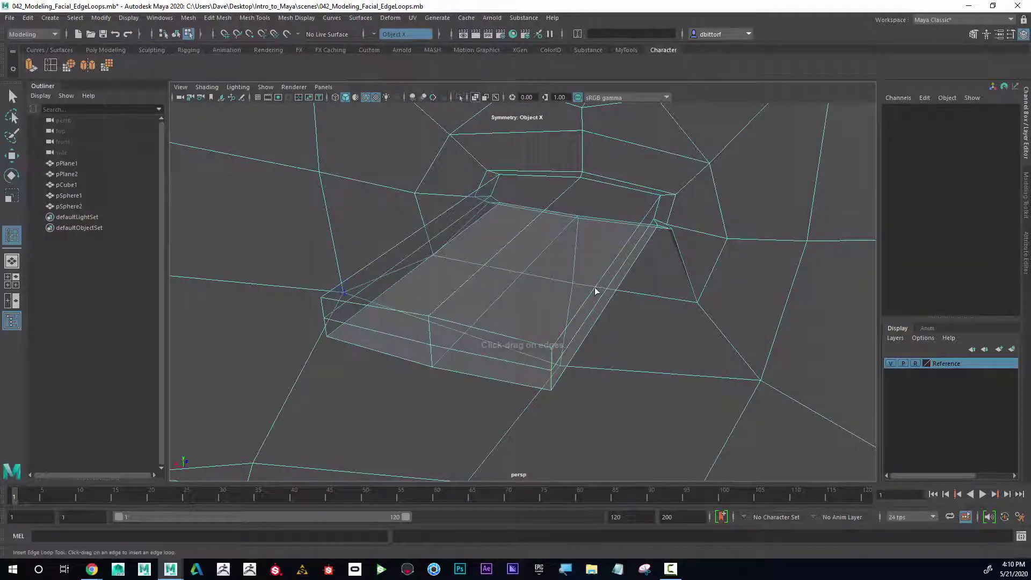
# Scale the cavity's middle edge loop up overall and stretch it further in height.
pyautogui.click(12, 194)
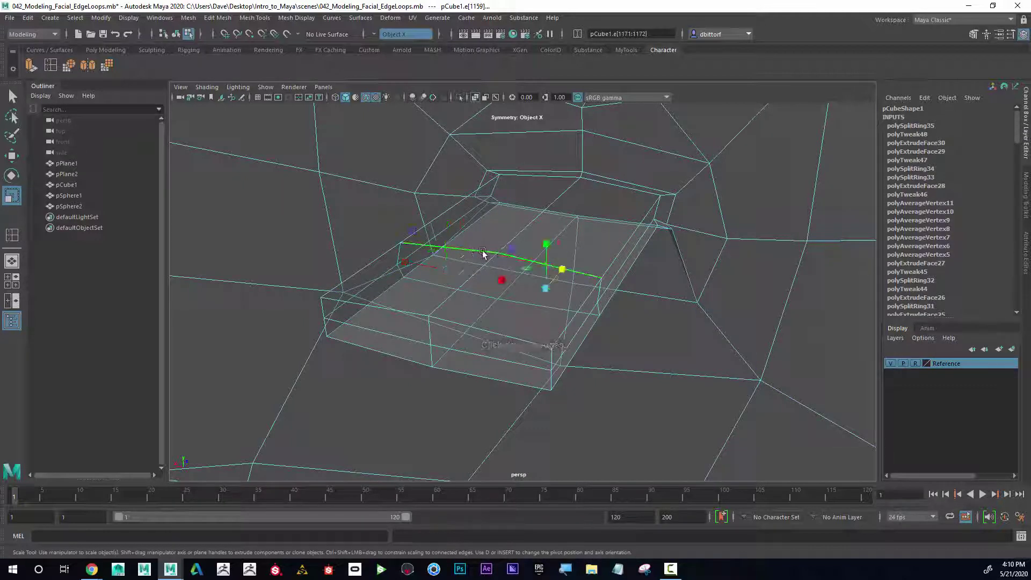
pyautogui.moveTo(550, 288); pyautogui.dragTo(589, 290)
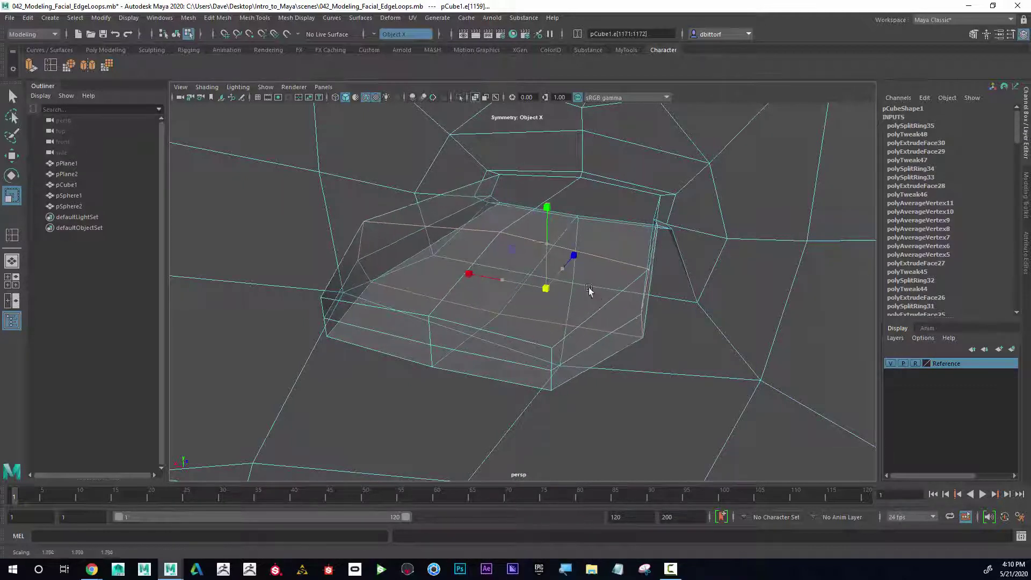
pyautogui.moveTo(551, 240); pyautogui.dragTo(549, 195)
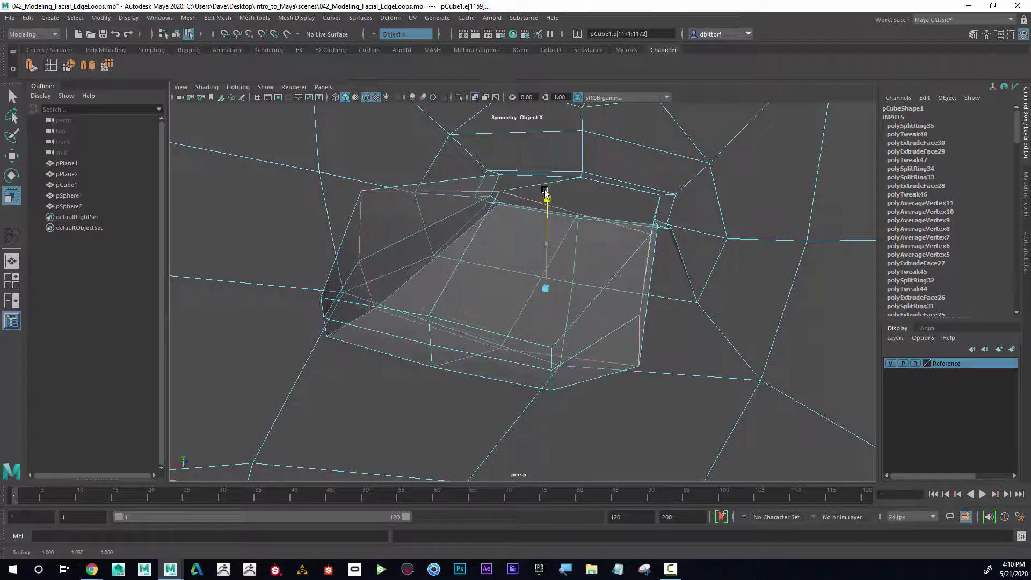
pyautogui.scroll(-1, 580, 254)
pyautogui.moveTo(580, 254)
pyautogui.keyDown('alt'); pyautogui.mouseDown()
pyautogui.moveTo(561, 272)
pyautogui.moveTo(647, 267)
pyautogui.moveTo(575, 251)
pyautogui.mouseUp(); pyautogui.keyUp('alt')
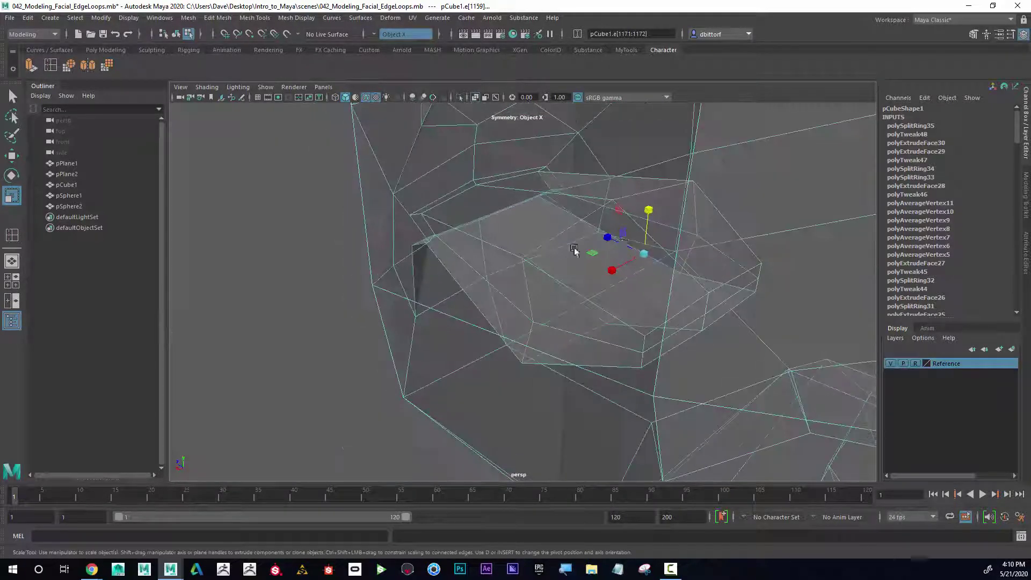
# Insert a second edge loop between the lips and the cavity's middle loop, and scale it up vertically.
pyautogui.keyDown('alt'); pyautogui.moveTo(575, 251); pyautogui.dragTo(618, 269, button='middle'); pyautogui.keyUp('alt')
pyautogui.click(48, 65)
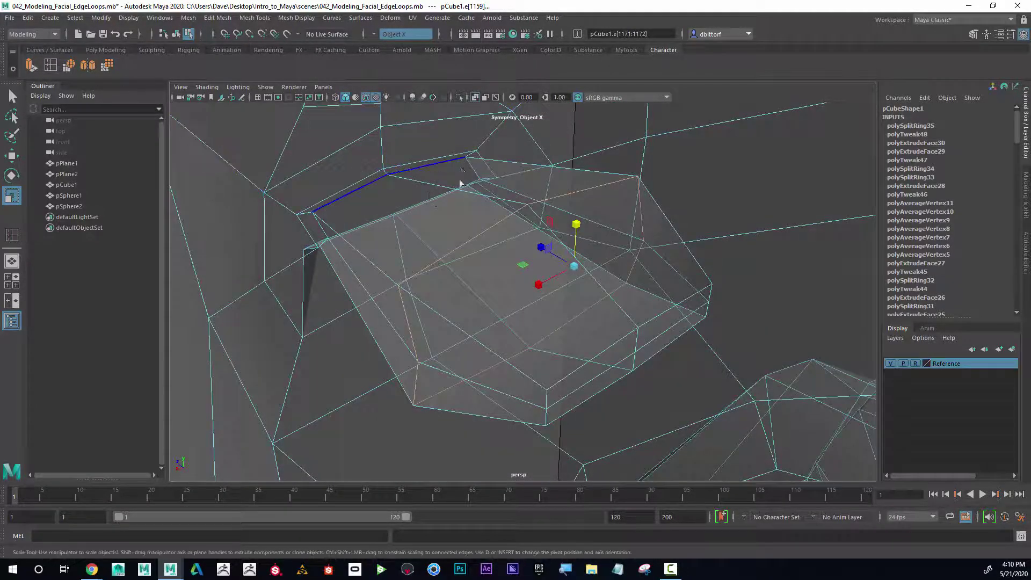
pyautogui.click(446, 189)
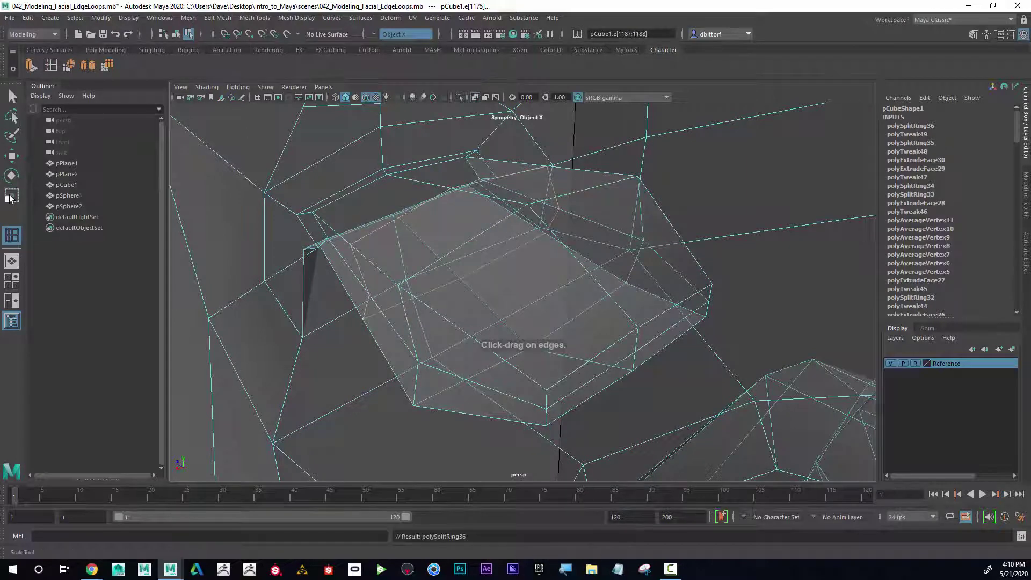
pyautogui.click(11, 196)
pyautogui.moveTo(507, 176); pyautogui.dragTo(652, 201)
pyautogui.keyDown('alt'); pyautogui.moveTo(653, 202); pyautogui.dragTo(426, 214, button='right'); pyautogui.keyUp('alt')
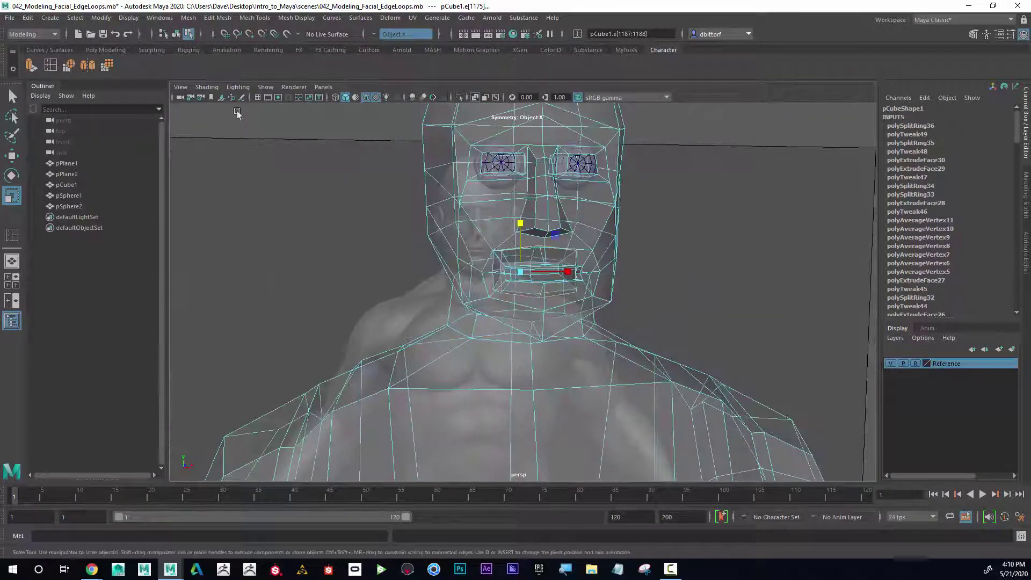
# Turn off X-Ray shading, then select the inner lip edge loop and flatten it vertically to close the mouth opening.
pyautogui.click(206, 87)
pyautogui.click(267, 194)
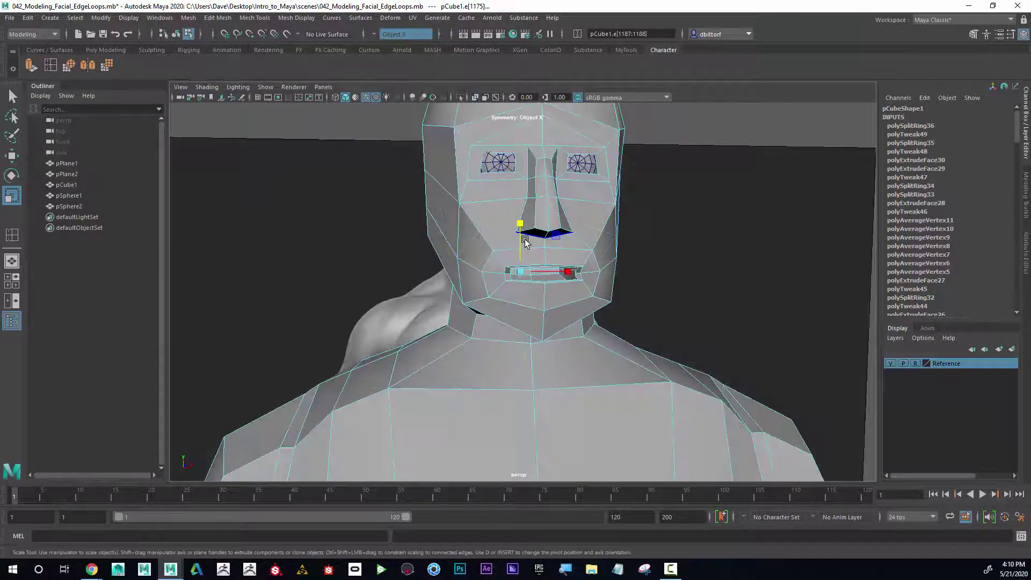
pyautogui.moveTo(527, 241)
pyautogui.keyDown('alt'); pyautogui.mouseDown()
pyautogui.moveTo(492, 228)
pyautogui.moveTo(587, 224)
pyautogui.moveTo(569, 237)
pyautogui.moveTo(477, 242)
pyautogui.moveTo(587, 247)
pyautogui.moveTo(596, 233)
pyautogui.moveTo(489, 237)
pyautogui.moveTo(520, 238)
pyautogui.moveTo(524, 228)
pyautogui.mouseUp(); pyautogui.keyUp('alt')
pyautogui.rightClick(525, 224)
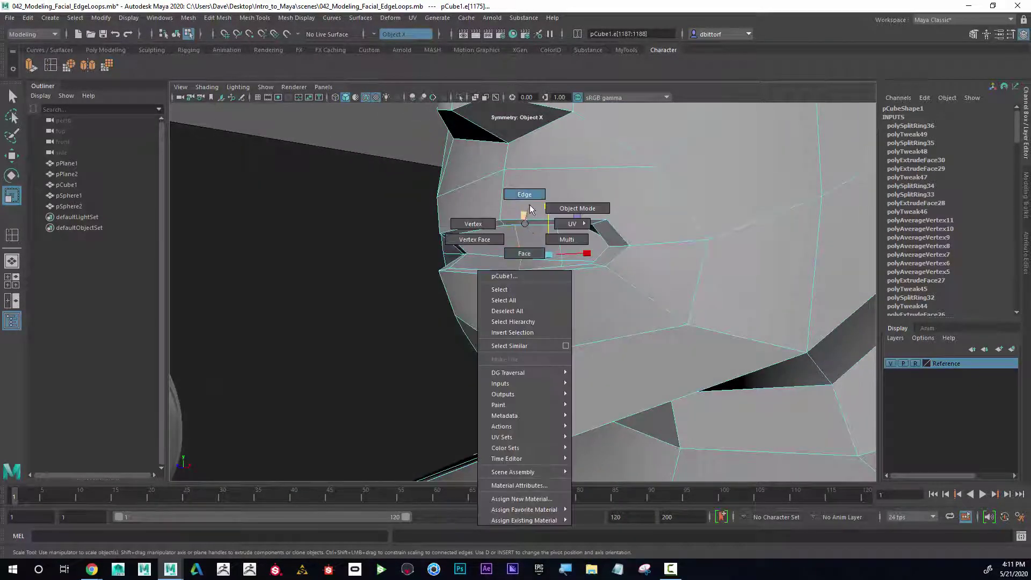
pyautogui.moveTo(530, 205); pyautogui.dragTo(529, 199, button='right')
pyautogui.doubleClick(532, 224)
pyautogui.keyDown('alt'); pyautogui.moveTo(530, 235); pyautogui.dragTo(612, 228); pyautogui.keyUp('alt')
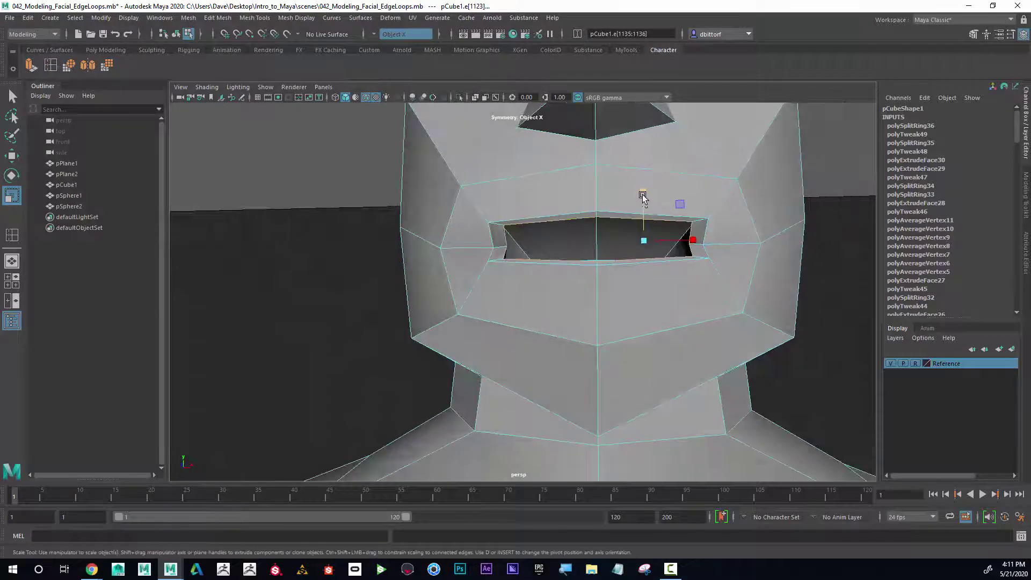
pyautogui.moveTo(642, 195); pyautogui.dragTo(652, 242)
pyautogui.keyDown('alt'); pyautogui.moveTo(652, 242); pyautogui.dragTo(553, 249); pyautogui.keyUp('alt')
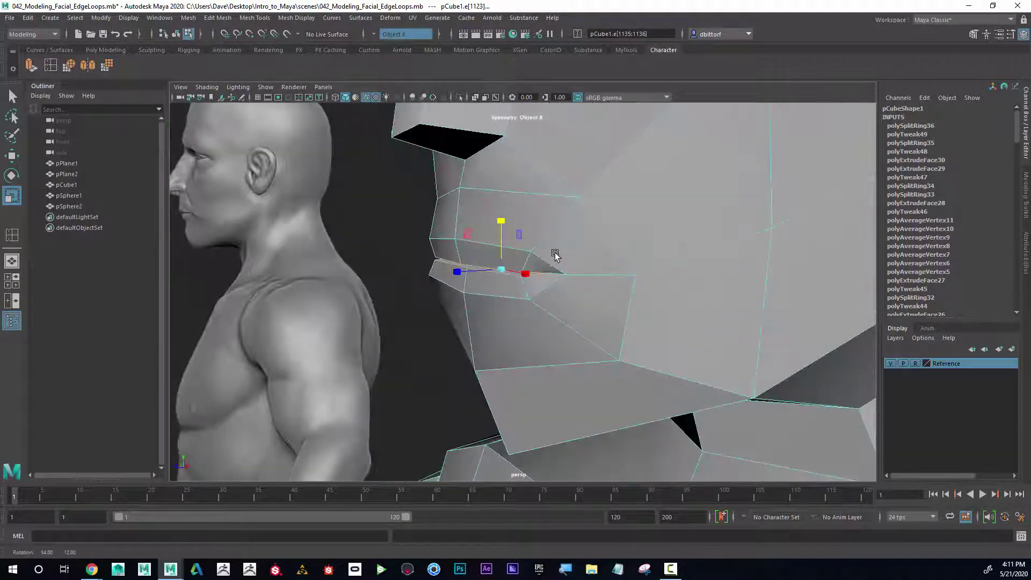
# Adjust the flattened inner lip loop's height and depth so it sits between the lips.
pyautogui.click(12, 156)
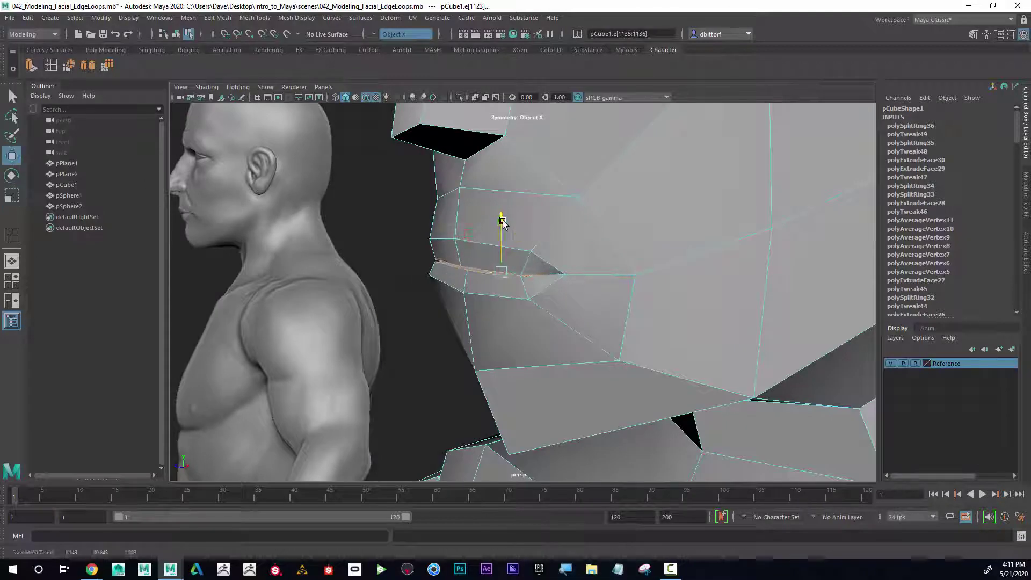
pyautogui.moveTo(502, 220); pyautogui.dragTo(386, 291)
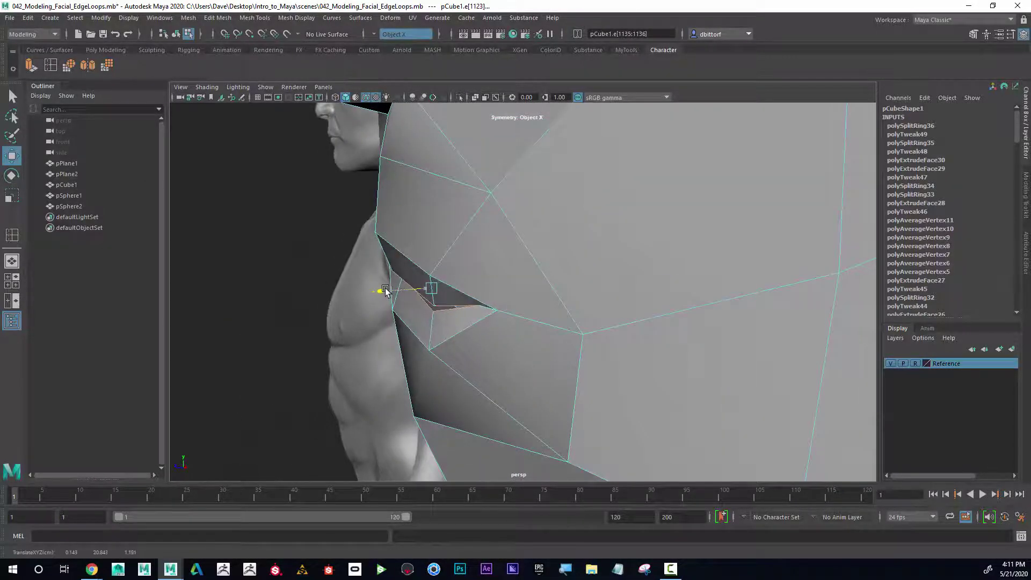
pyautogui.keyDown('alt'); pyautogui.moveTo(536, 291); pyautogui.dragTo(618, 252); pyautogui.keyUp('alt')
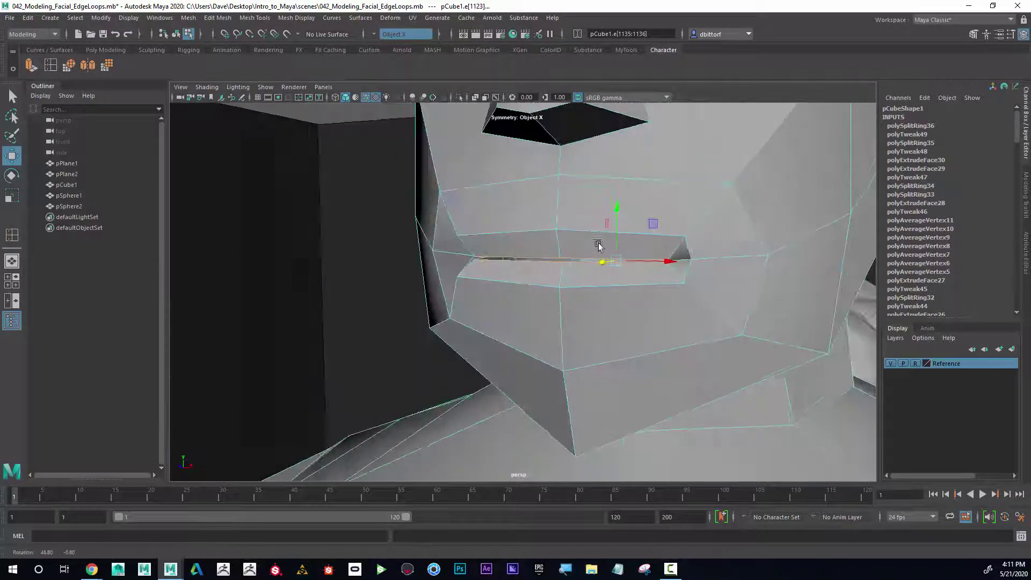
# Move the inner mouth-corner vertex outward toward the cheek.
pyautogui.moveTo(658, 261); pyautogui.dragTo(700, 257, button='right')
pyautogui.click(691, 258)
pyautogui.moveTo(723, 260); pyautogui.dragTo(739, 260)
pyautogui.keyDown('alt'); pyautogui.moveTo(755, 280); pyautogui.dragTo(527, 295, button='right'); pyautogui.keyUp('alt')
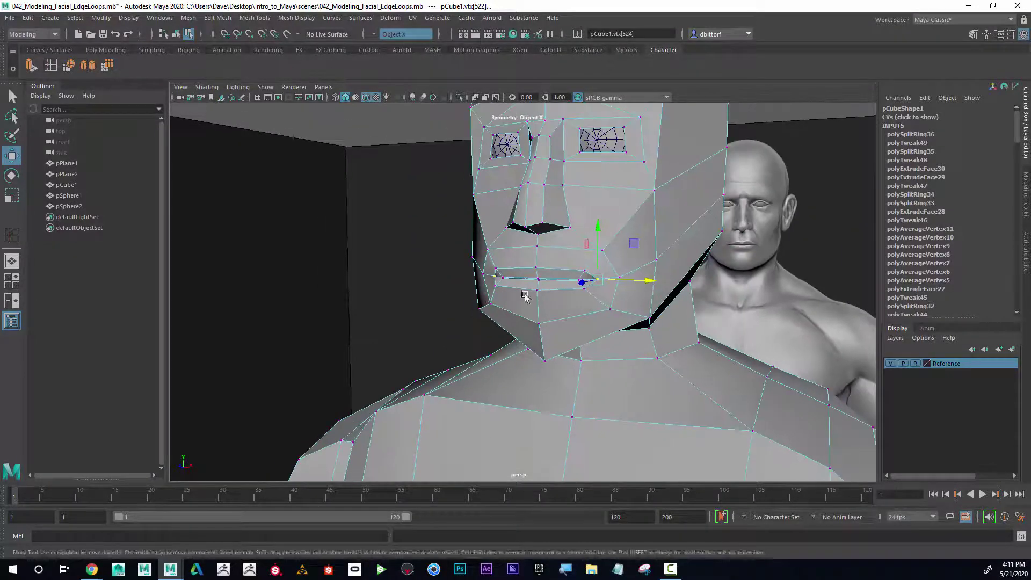
# Insert an edge loop between the outer lip edges and the closed inner loop, and move it slightly forward.
pyautogui.keyDown('alt'); pyautogui.moveTo(376, 293); pyautogui.dragTo(479, 290); pyautogui.keyUp('alt')
pyautogui.keyDown('alt'); pyautogui.moveTo(478, 290); pyautogui.dragTo(527, 294, button='right'); pyautogui.keyUp('alt')
pyautogui.keyDown('alt'); pyautogui.moveTo(527, 295); pyautogui.dragTo(516, 328, button='middle'); pyautogui.keyUp('alt')
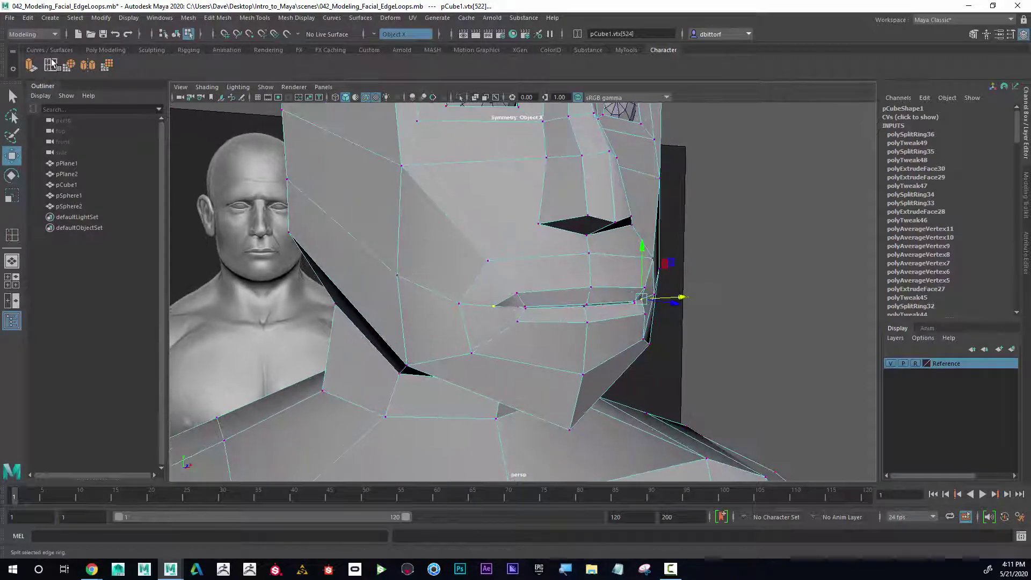
pyautogui.click(11, 234)
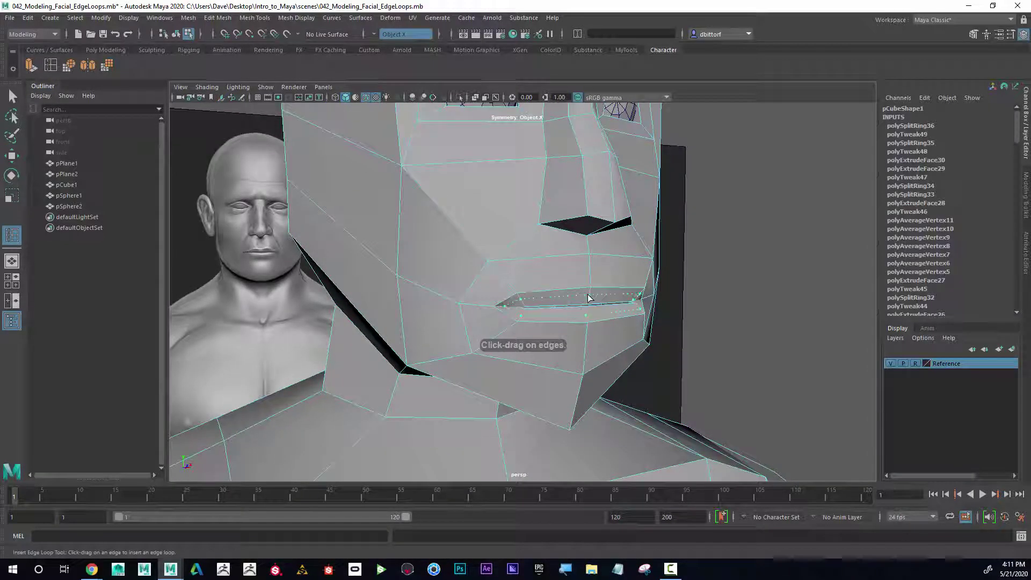
pyautogui.keyDown('alt'); pyautogui.moveTo(491, 296); pyautogui.dragTo(578, 300); pyautogui.keyUp('alt')
pyautogui.click(11, 155)
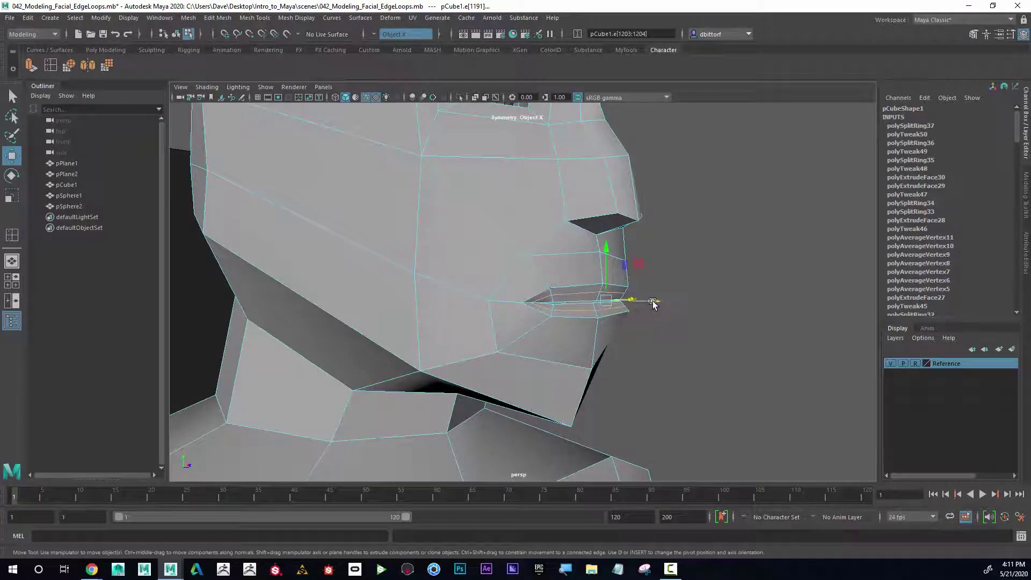
pyautogui.moveTo(652, 302); pyautogui.dragTo(659, 303)
# Examine the profile of the lips, chin and mouth cavity against the reference in the side view.
pyautogui.press('space')
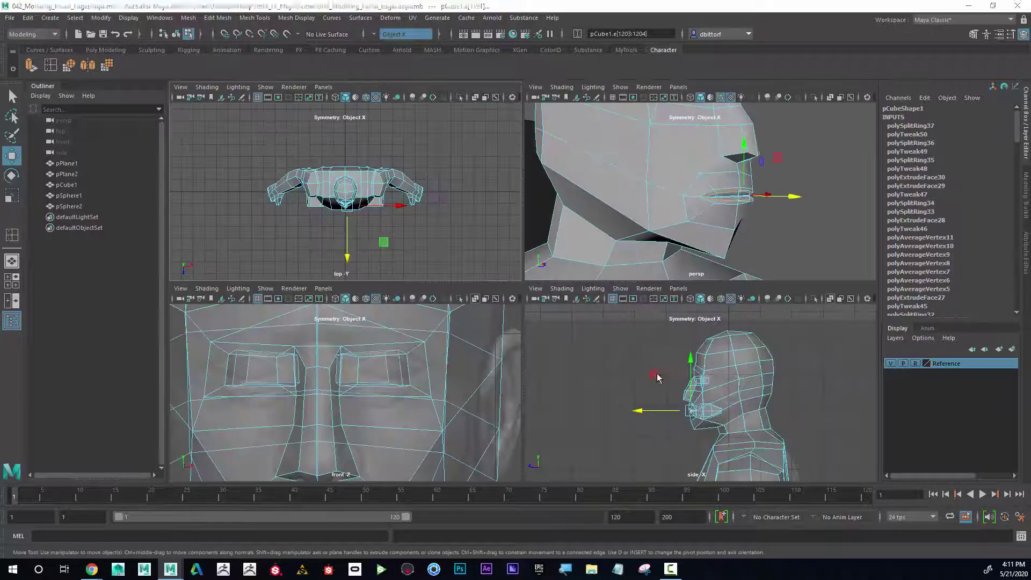
pyautogui.press('space')
pyautogui.scroll(3, 490, 368)
pyautogui.keyDown('alt'); pyautogui.moveTo(437, 453); pyautogui.dragTo(489, 328, button='middle'); pyautogui.keyUp('alt')
pyautogui.keyDown('alt'); pyautogui.moveTo(488, 327); pyautogui.dragTo(564, 272, button='right'); pyautogui.keyUp('alt')
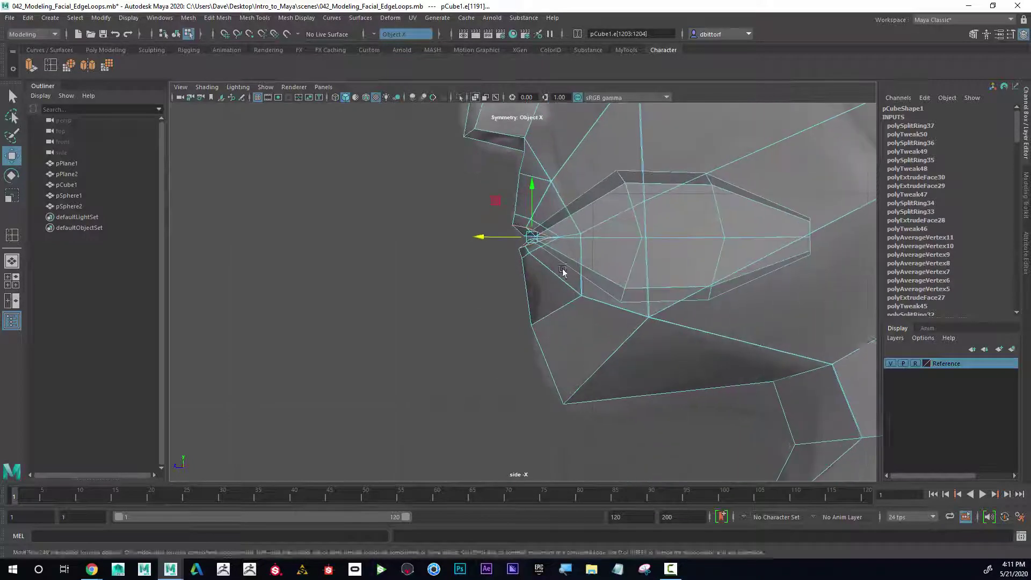
pyautogui.keyDown('alt'); pyautogui.moveTo(612, 292); pyautogui.dragTo(601, 281, button='middle'); pyautogui.keyUp('alt')
pyautogui.keyDown('alt'); pyautogui.moveTo(601, 281); pyautogui.dragTo(625, 285, button='right'); pyautogui.keyUp('alt')
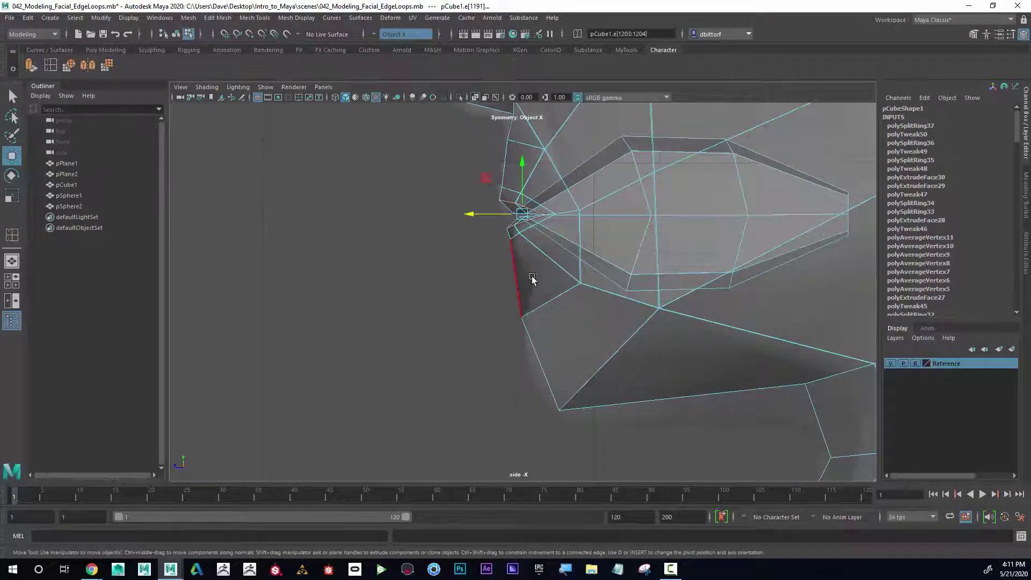
pyautogui.keyDown('alt'); pyautogui.moveTo(531, 279); pyautogui.dragTo(477, 239, button='right'); pyautogui.keyUp('alt')
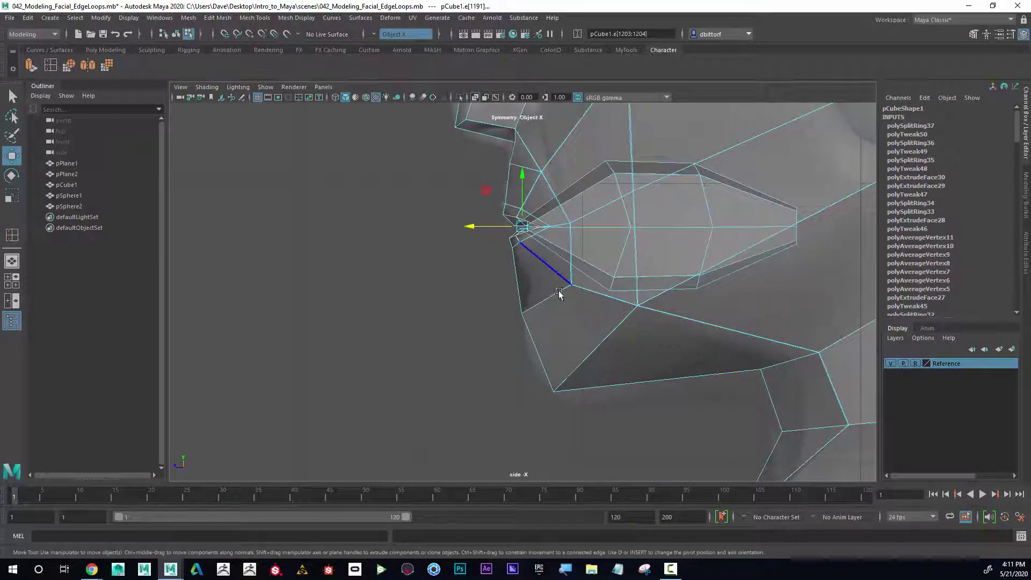
# Insert a horizontal edge loop through the middle of both eye openings and around the head.
pyautogui.press('space')
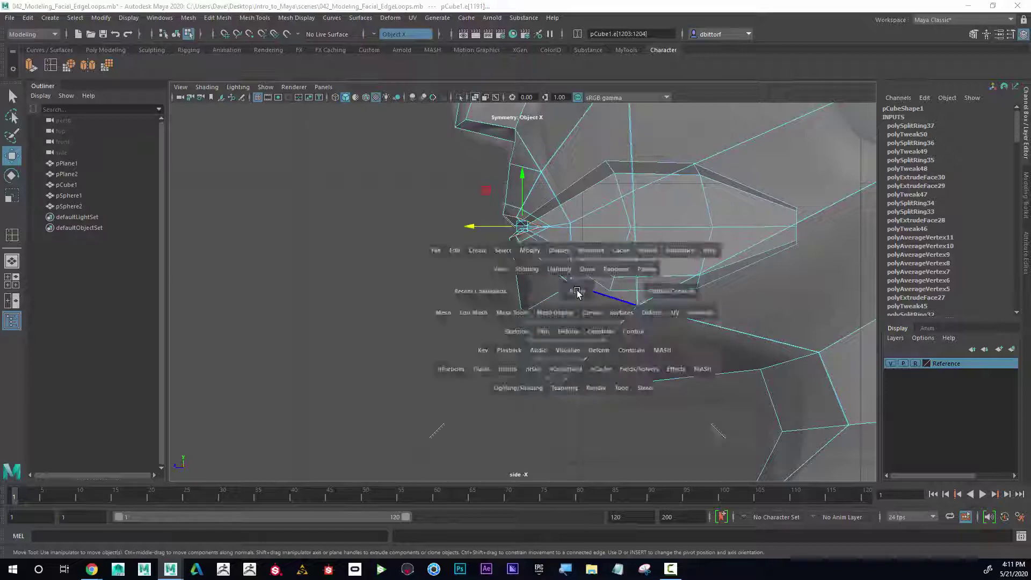
pyautogui.press('space')
pyautogui.keyDown('alt'); pyautogui.moveTo(700, 252); pyautogui.dragTo(473, 300); pyautogui.keyUp('alt')
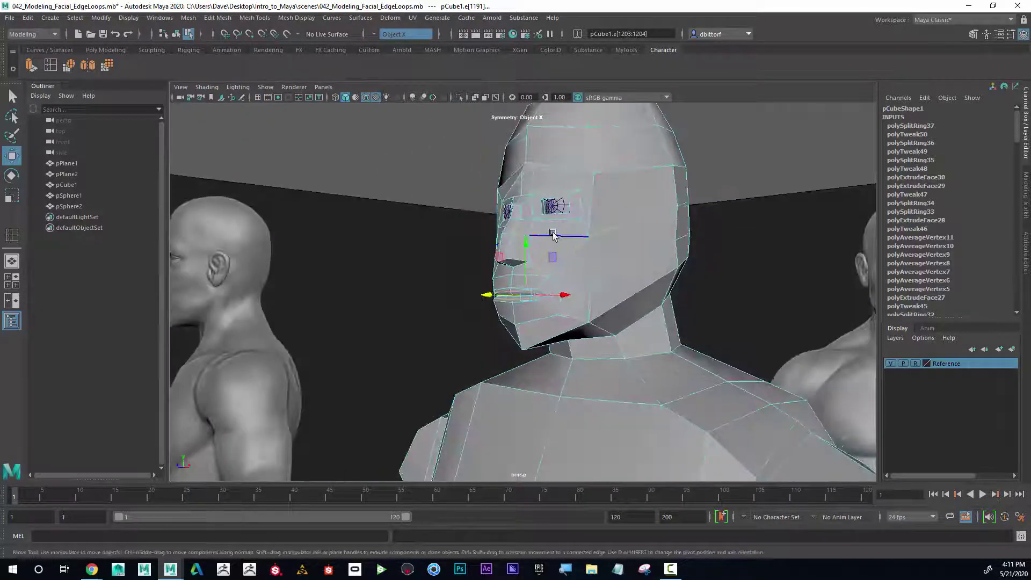
pyautogui.moveTo(552, 233); pyautogui.dragTo(598, 210, button='right')
pyautogui.keyDown('alt'); pyautogui.moveTo(594, 230); pyautogui.dragTo(559, 244); pyautogui.keyUp('alt')
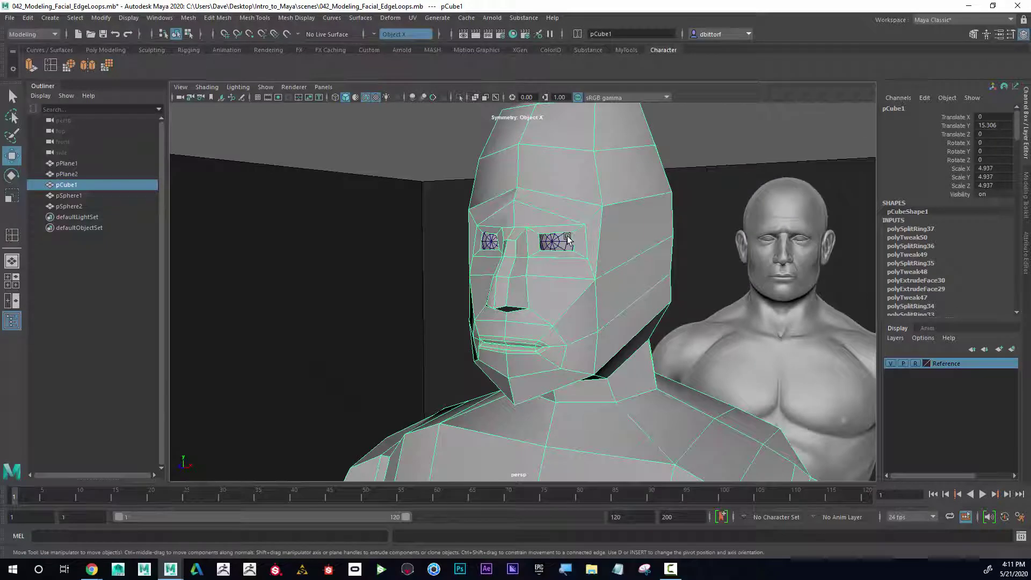
pyautogui.click(47, 66)
pyautogui.keyDown('alt'); pyautogui.moveTo(507, 192); pyautogui.dragTo(614, 232); pyautogui.keyUp('alt')
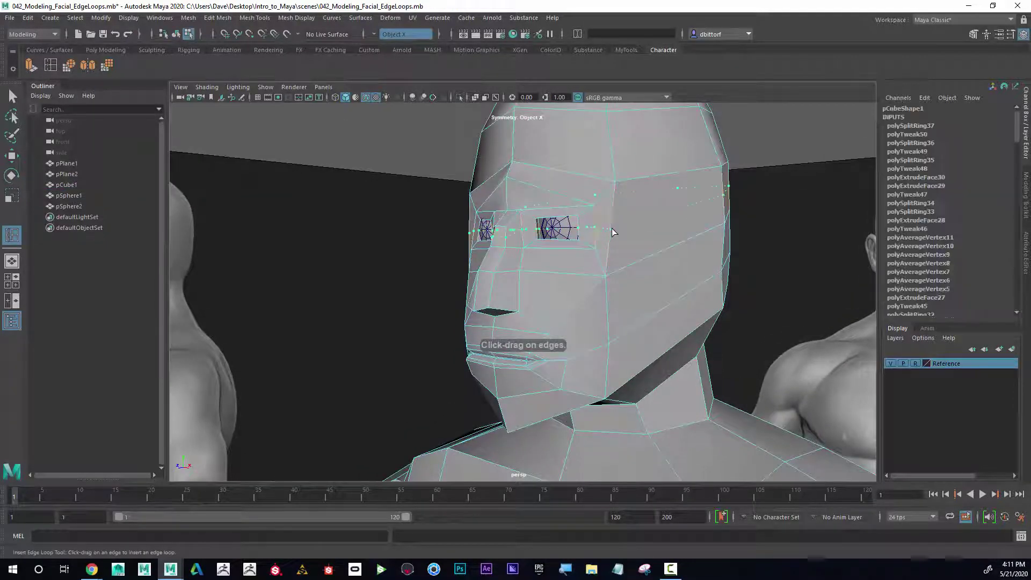
pyautogui.moveTo(530, 231); pyautogui.dragTo(370, 264)
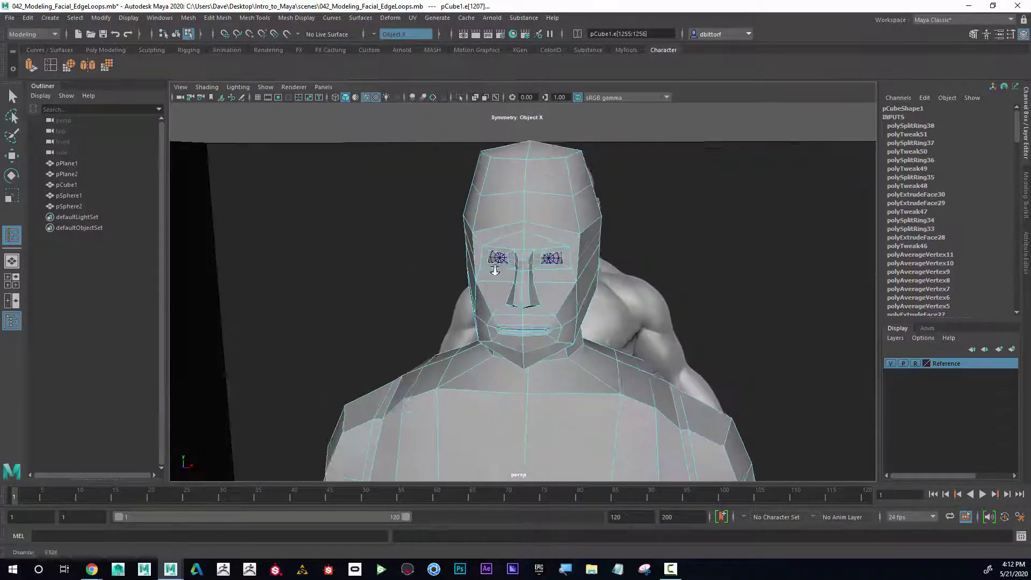
# Pull the outer eye-corner vertex outward toward the temple and the inner one toward the nose.
pyautogui.keyDown('alt'); pyautogui.moveTo(492, 272); pyautogui.dragTo(615, 269, button='right'); pyautogui.keyUp('alt')
pyautogui.keyDown('alt'); pyautogui.moveTo(614, 269); pyautogui.dragTo(580, 268); pyautogui.keyUp('alt')
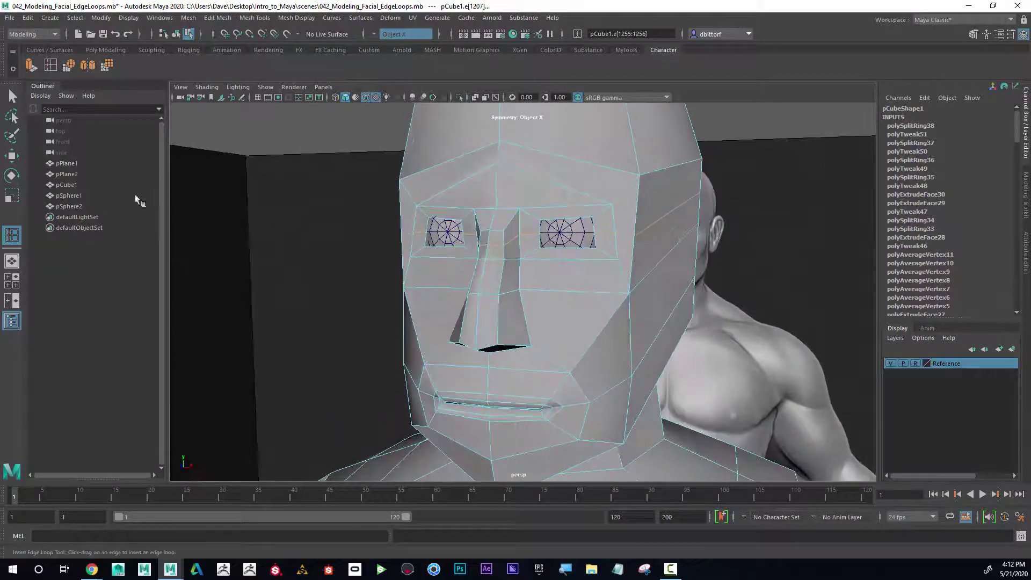
pyautogui.click(10, 159)
pyautogui.moveTo(595, 233); pyautogui.dragTo(565, 232, button='right')
pyautogui.click(619, 235)
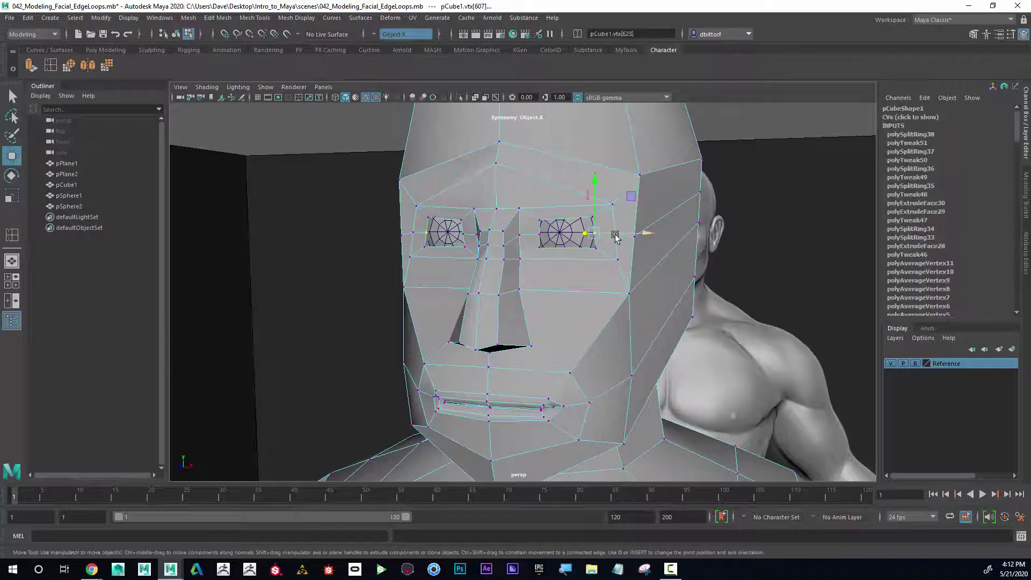
pyautogui.click(521, 235)
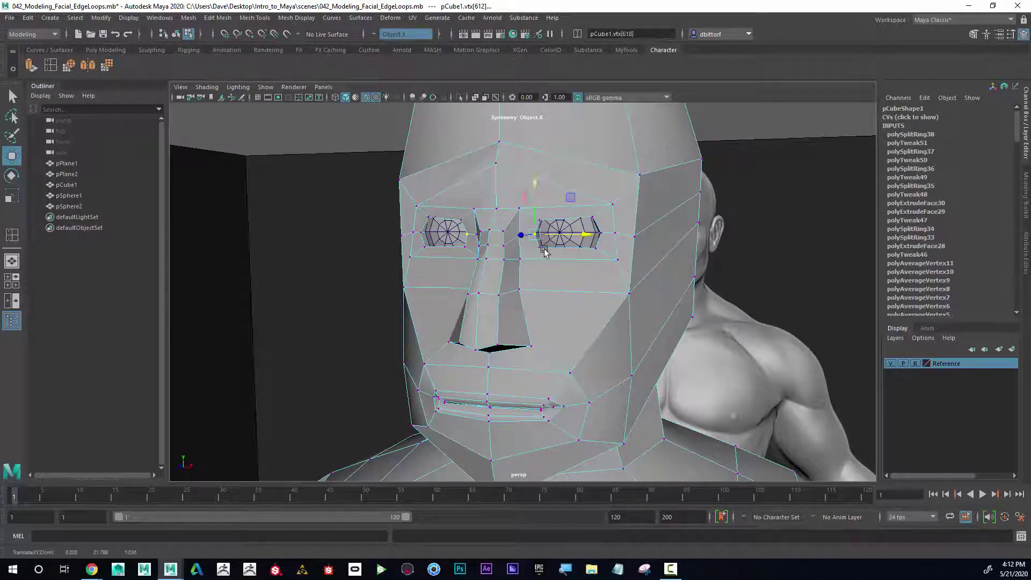
# Move the upper and lower eyelid vertices on each side inward to round the eye opening.
pyautogui.click(563, 247)
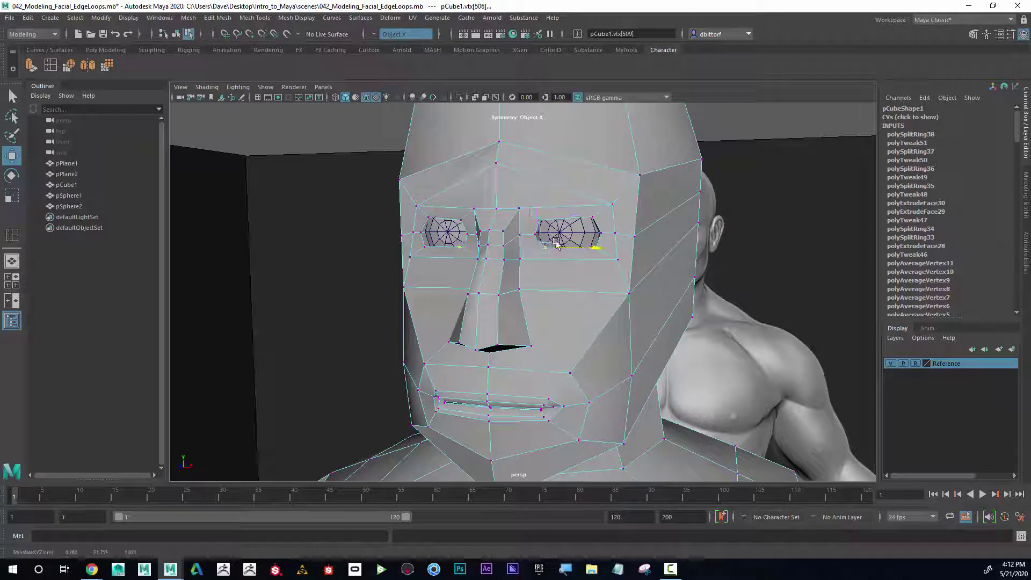
pyautogui.click(540, 221)
pyautogui.moveTo(551, 221); pyautogui.dragTo(555, 219)
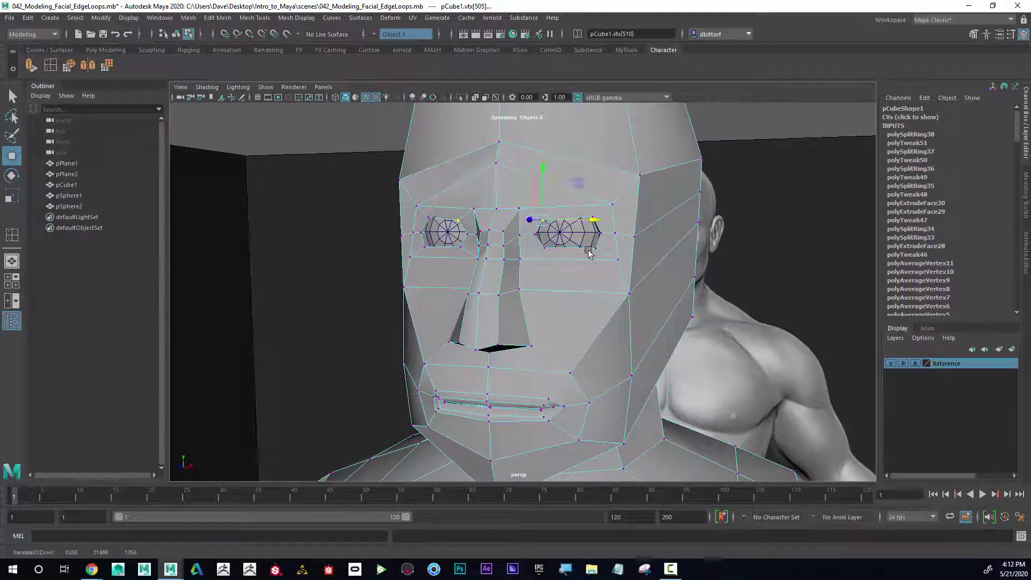
pyautogui.click(612, 248)
pyautogui.click(594, 217)
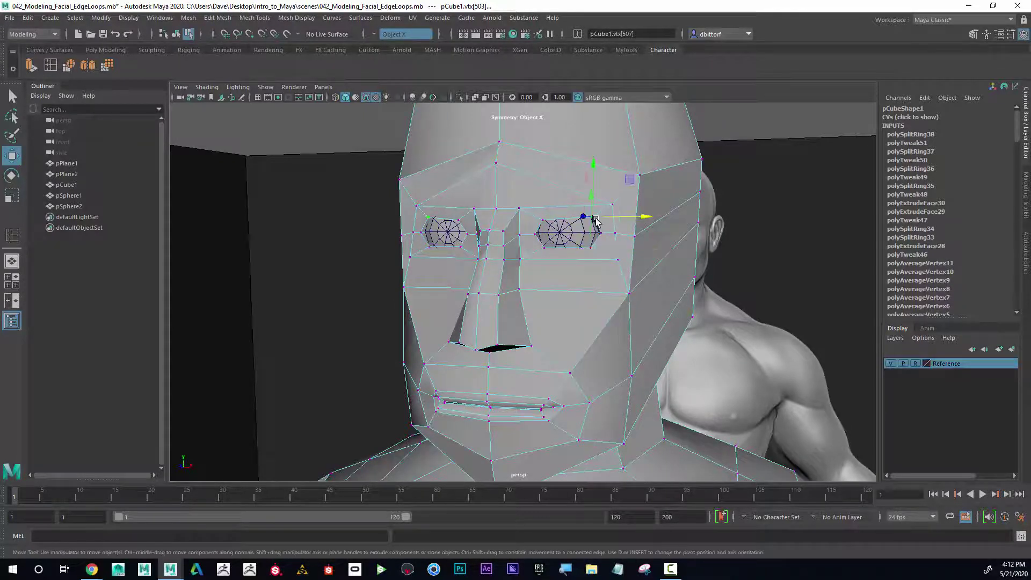
# Move the upper and lower eyelid vertices on the nose side back in depth to follow the eyeball.
pyautogui.keyDown('alt'); pyautogui.moveTo(610, 215); pyautogui.dragTo(553, 254); pyautogui.keyUp('alt')
pyautogui.moveTo(474, 226); pyautogui.dragTo(488, 279)
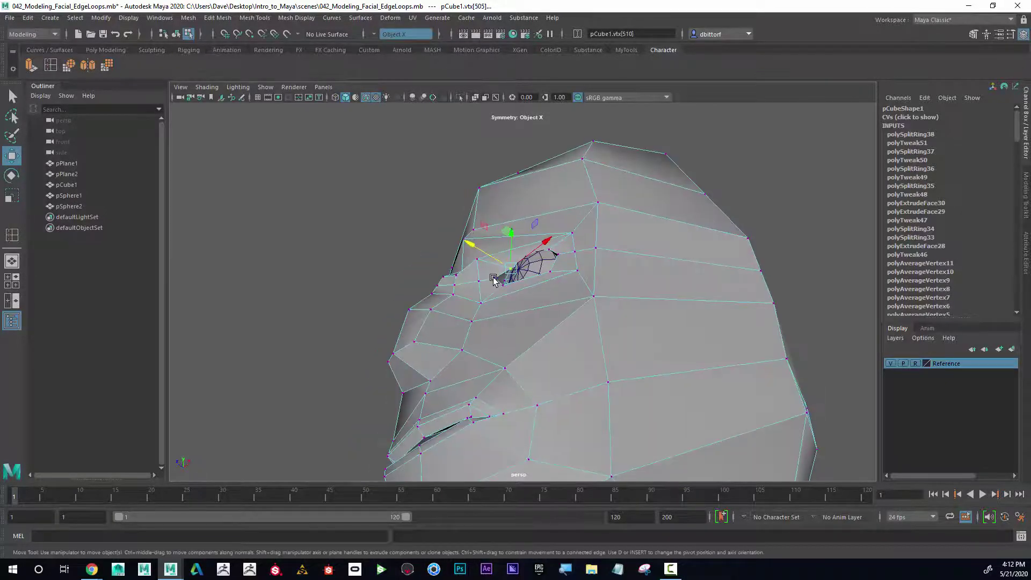
pyautogui.click(494, 278)
pyautogui.keyDown('alt'); pyautogui.moveTo(547, 263); pyautogui.dragTo(563, 325); pyautogui.keyUp('alt')
pyautogui.moveTo(468, 272)
pyautogui.mouseDown()
pyautogui.moveTo(524, 283)
pyautogui.moveTo(481, 267)
pyautogui.mouseUp()
pyautogui.click(504, 279)
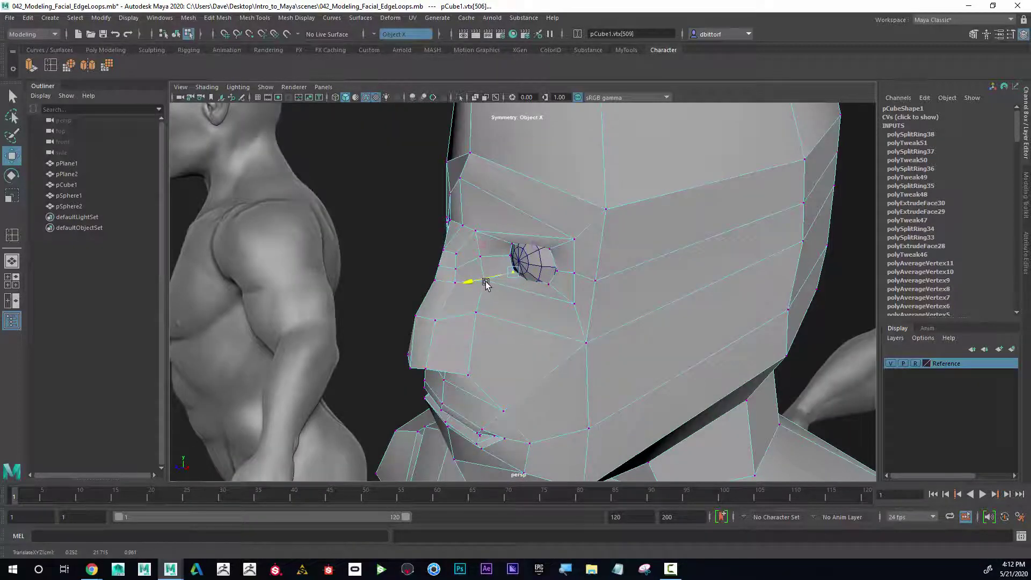
# Adjust the outer eyelid vertices in depth and height so the rim wraps around the eyeball.
pyautogui.press('space')
pyautogui.keyDown('alt'); pyautogui.moveTo(728, 336); pyautogui.dragTo(684, 469, button='middle'); pyautogui.keyUp('alt')
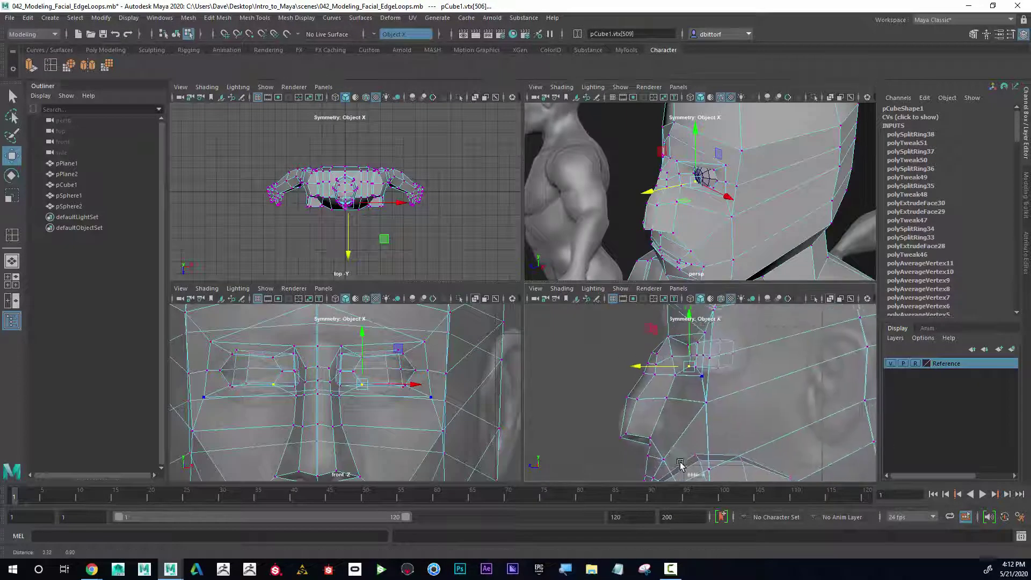
pyautogui.keyDown('alt'); pyautogui.moveTo(684, 469); pyautogui.dragTo(753, 424, button='right'); pyautogui.keyUp('alt')
pyautogui.keyDown('alt'); pyautogui.moveTo(739, 387); pyautogui.dragTo(713, 380, button='middle'); pyautogui.keyUp('alt')
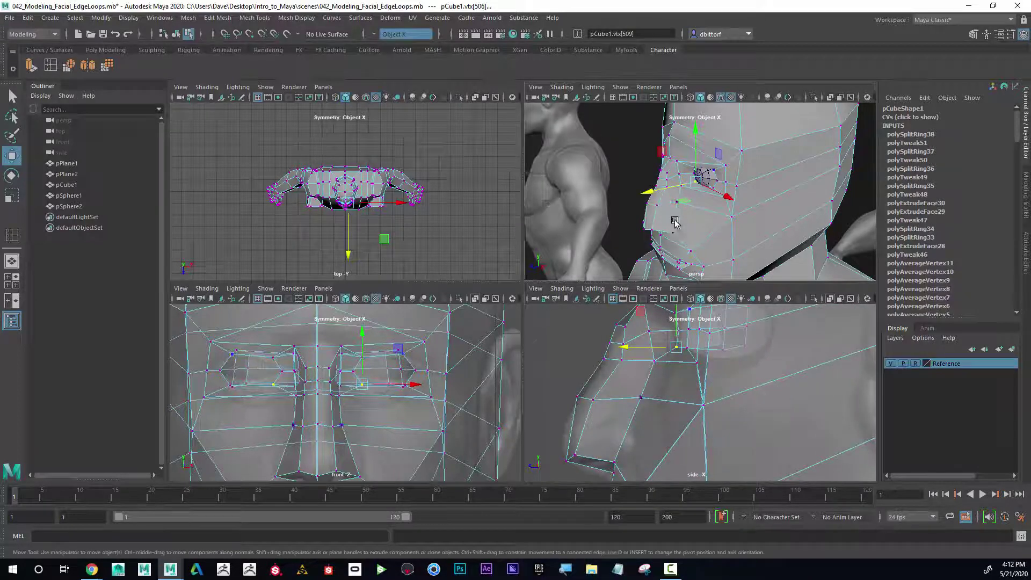
pyautogui.press('space')
pyautogui.keyDown('alt'); pyautogui.moveTo(527, 280); pyautogui.dragTo(597, 202); pyautogui.keyUp('alt')
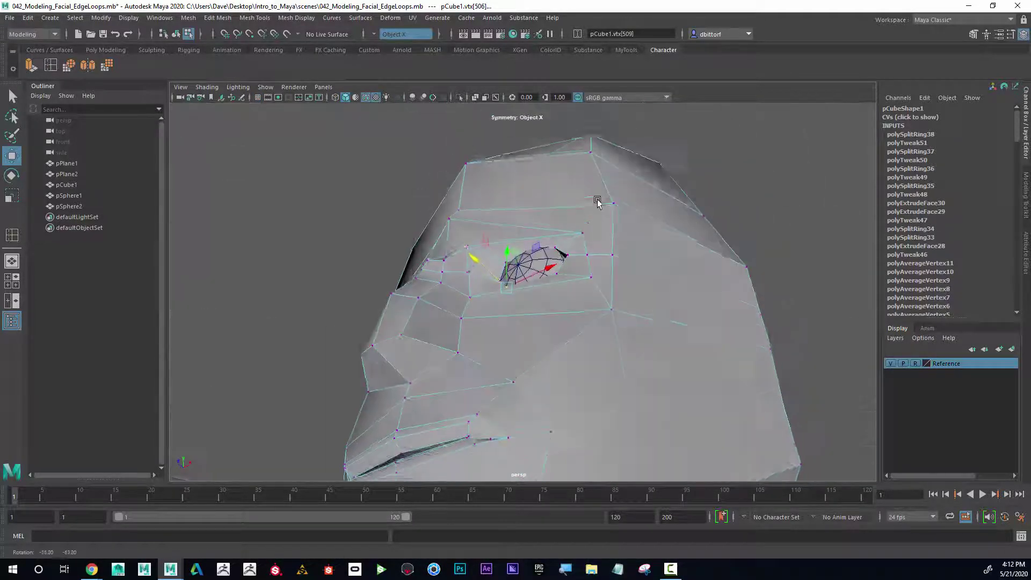
pyautogui.click(567, 256)
pyautogui.keyDown('alt'); pyautogui.moveTo(606, 266); pyautogui.dragTo(530, 298); pyautogui.keyUp('alt')
pyautogui.moveTo(532, 261); pyautogui.dragTo(569, 328)
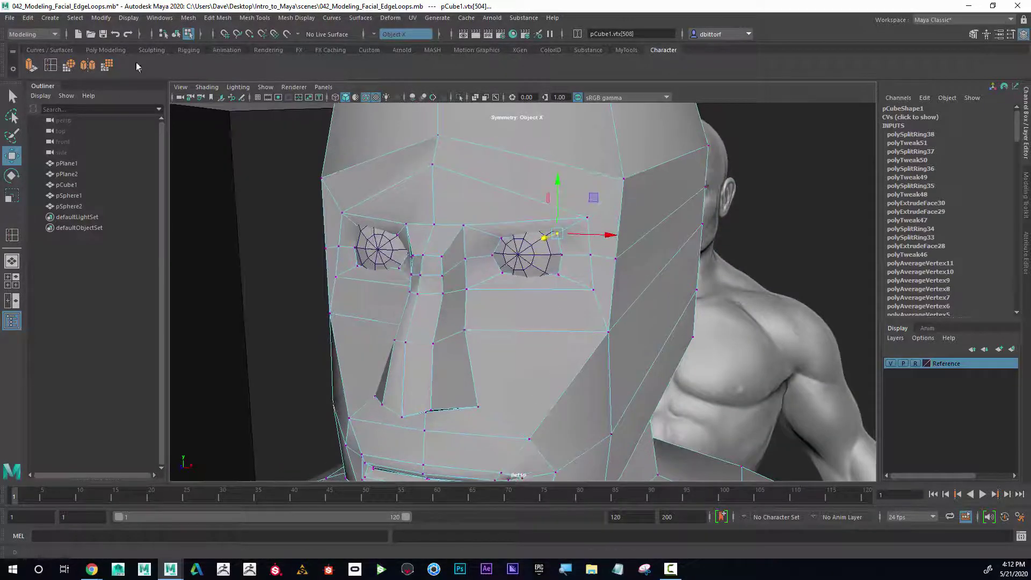
# Insert an edge loop around each eye between the eyelid rim and the outer socket loop.
pyautogui.click(53, 68)
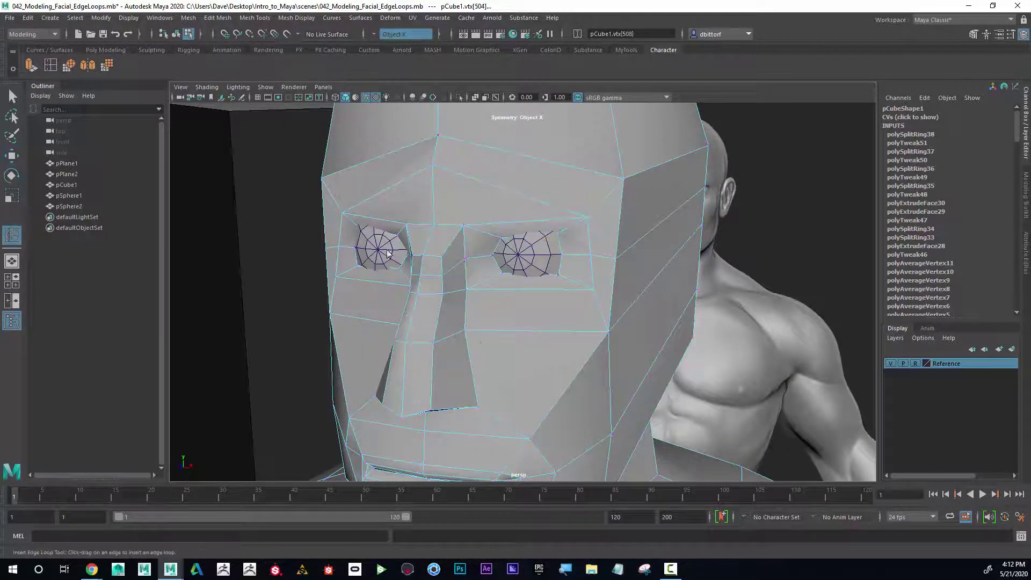
pyautogui.click(480, 260)
pyautogui.keyDown('alt'); pyautogui.moveTo(483, 260); pyautogui.dragTo(548, 241); pyautogui.keyUp('alt')
pyautogui.press('w')
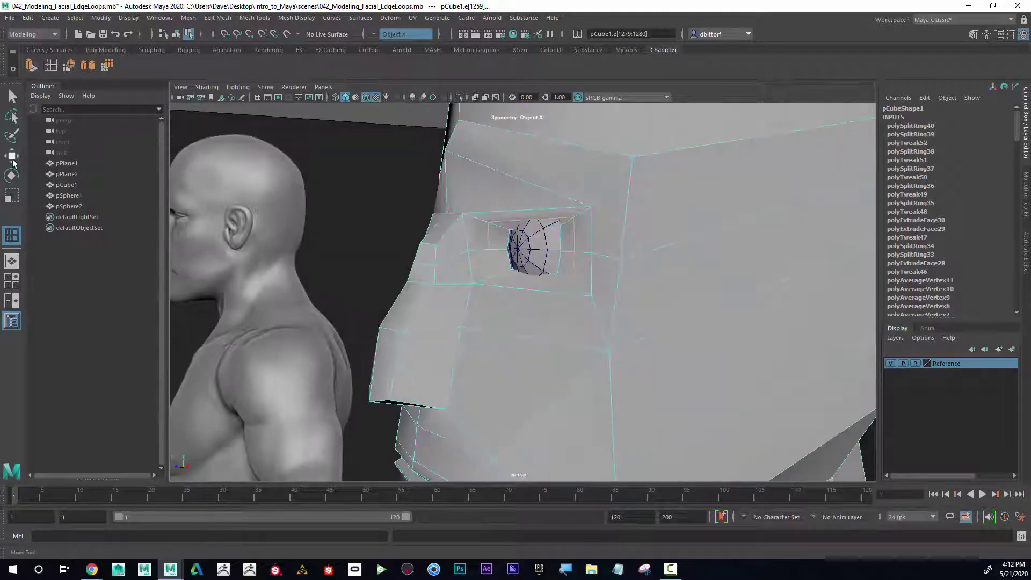
# Reposition the upper outer and upper inner eyelid rim vertices against the eyeball.
pyautogui.moveTo(568, 228); pyautogui.dragTo(564, 240, button='right')
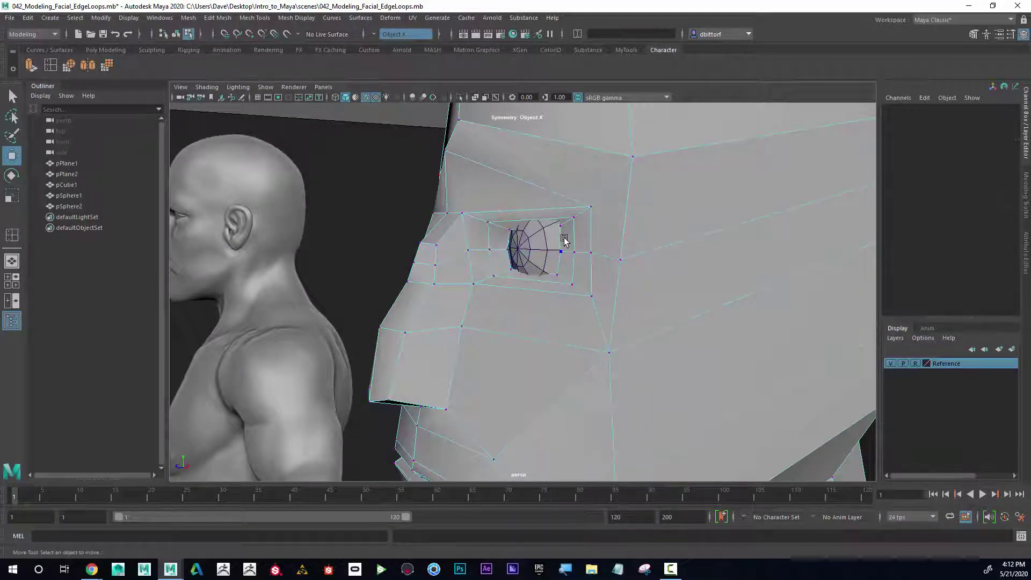
pyautogui.moveTo(551, 227); pyautogui.dragTo(558, 200)
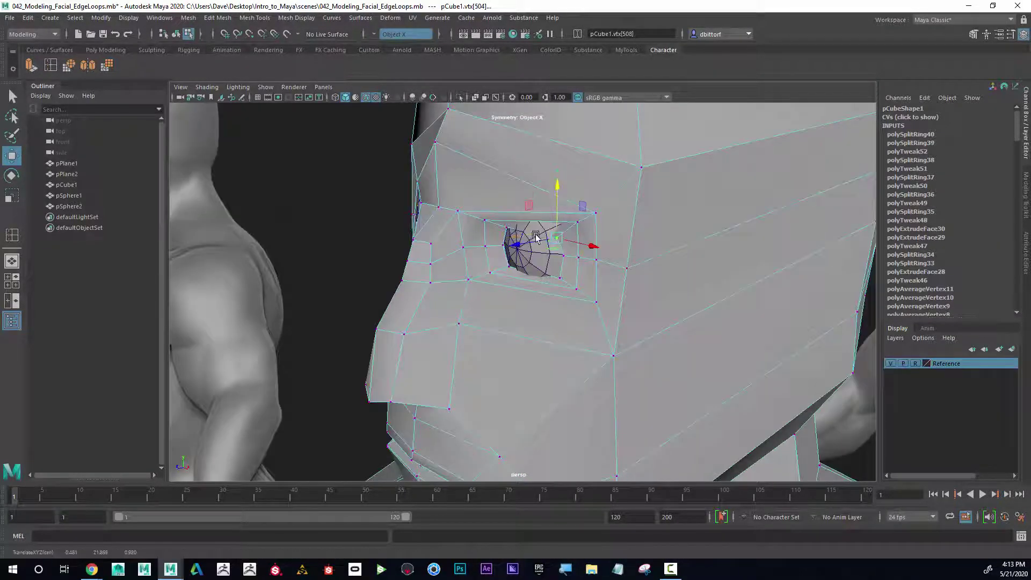
pyautogui.moveTo(533, 240); pyautogui.dragTo(490, 232)
pyautogui.press('Left')
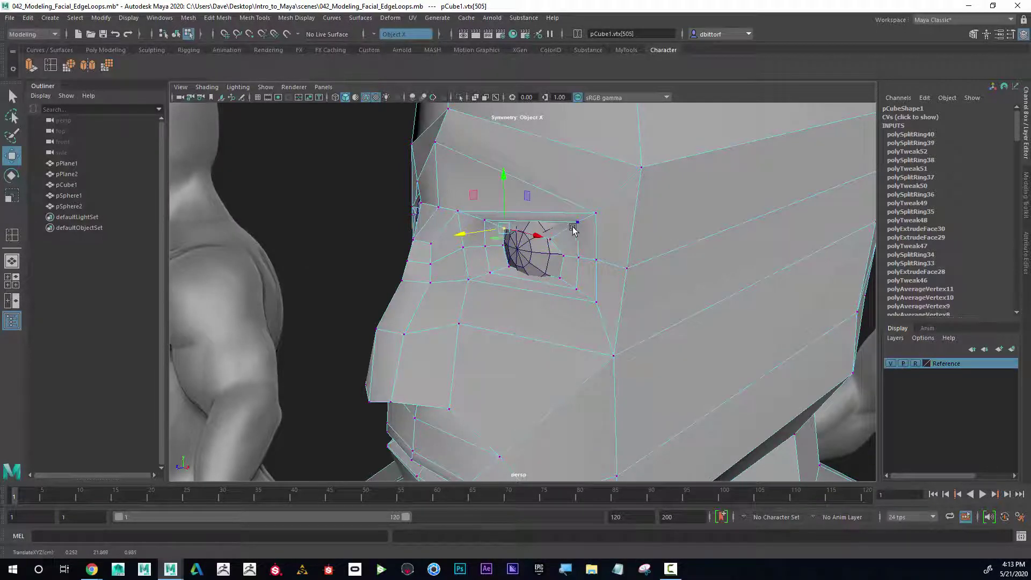
# Pull the upper corner vertices of the middle eye loop forward and raise the socket loop's upper inner vertex.
pyautogui.click(576, 224)
pyautogui.moveTo(556, 230); pyautogui.dragTo(550, 231)
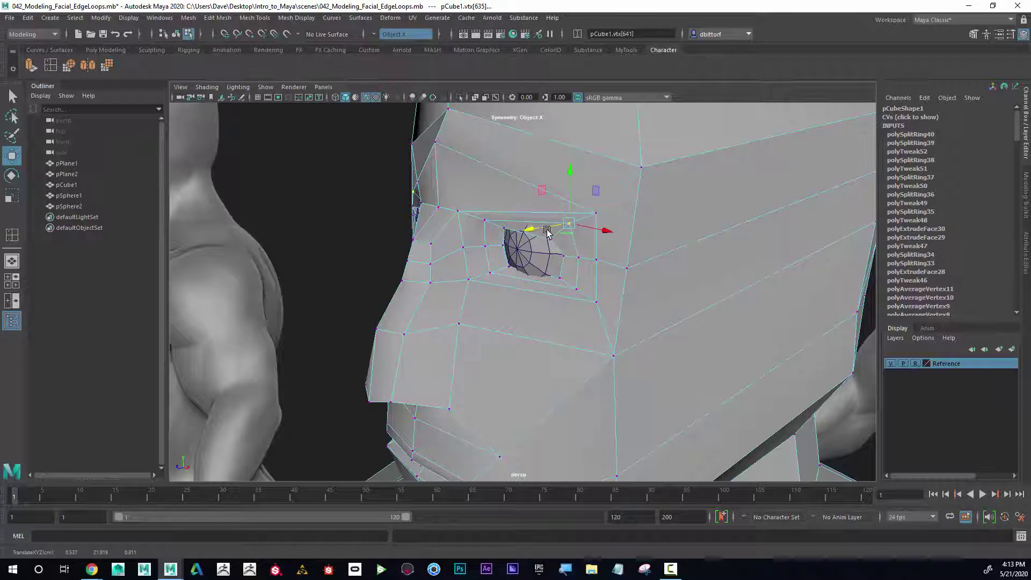
pyautogui.click(485, 220)
pyautogui.moveTo(471, 226); pyautogui.dragTo(454, 211)
pyautogui.click(460, 211)
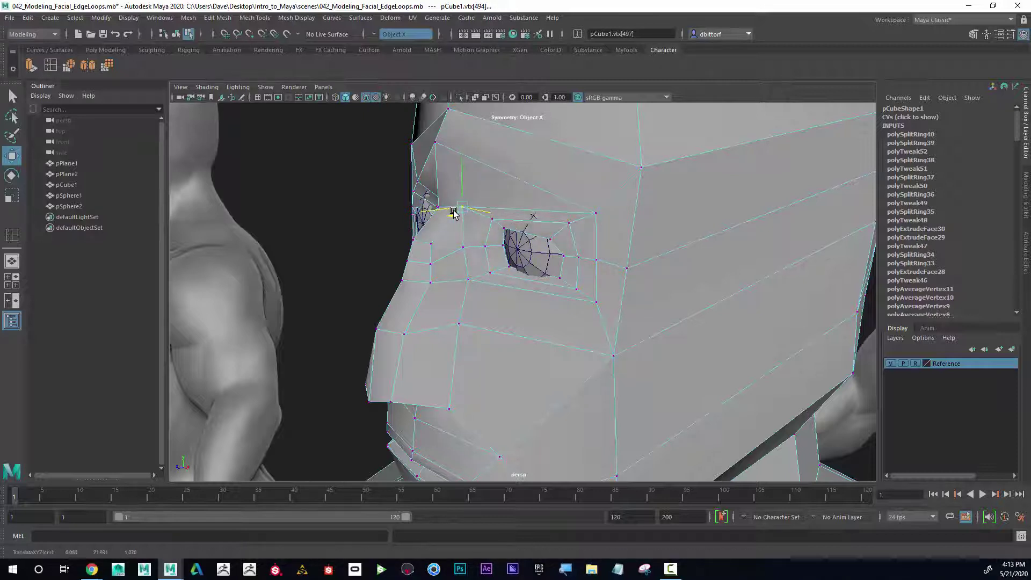
pyautogui.click(488, 223)
pyautogui.moveTo(474, 224); pyautogui.dragTo(470, 226)
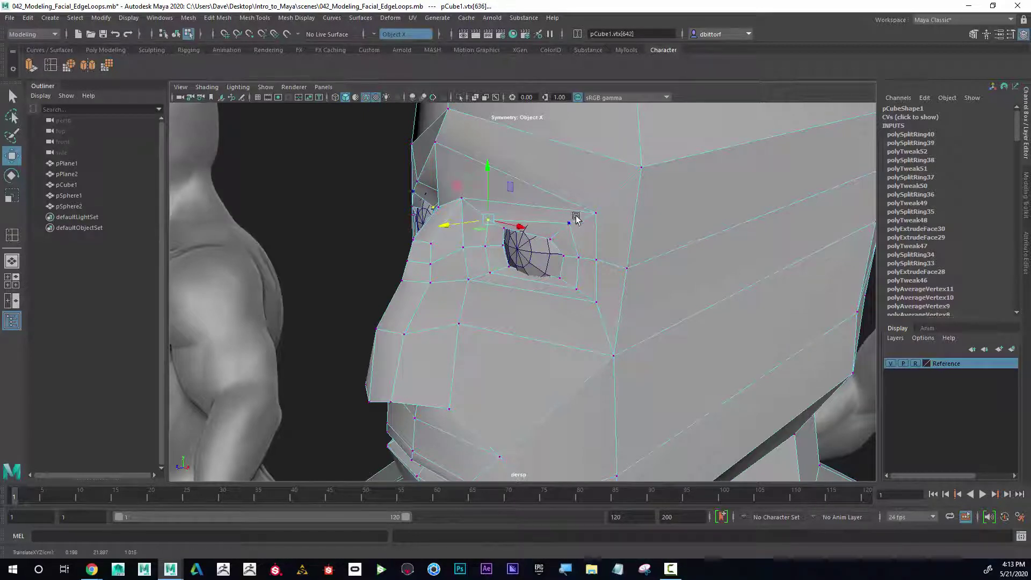
# Raise the upper outer corner of the eye-socket loop and adjust the height of its lower corners.
pyautogui.click(596, 213)
pyautogui.moveTo(596, 189); pyautogui.dragTo(596, 176)
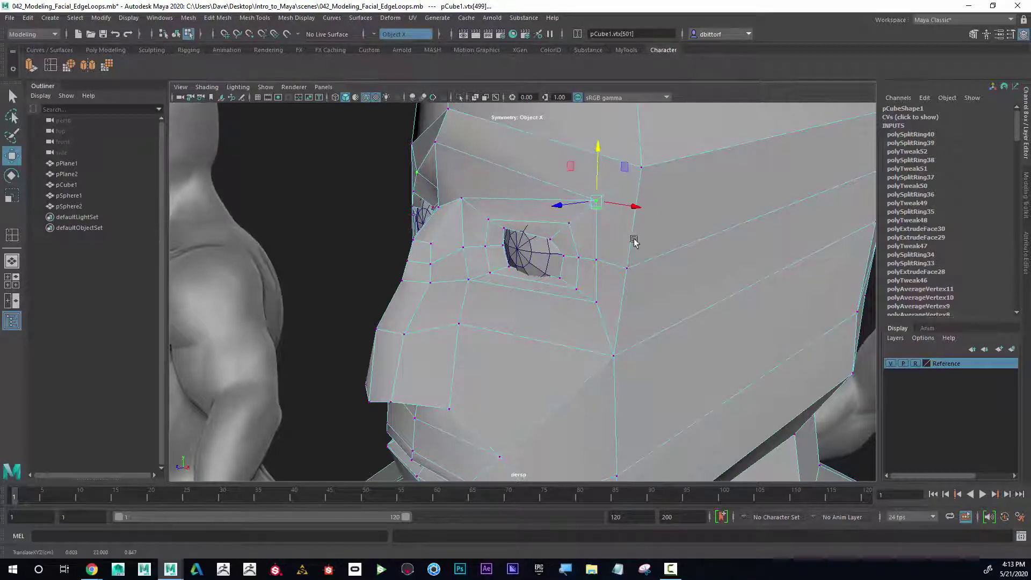
pyautogui.keyDown('alt'); pyautogui.moveTo(682, 292); pyautogui.dragTo(456, 181); pyautogui.keyUp('alt')
pyautogui.scroll(3, 508, 248)
pyautogui.scroll(-3, 458, 185)
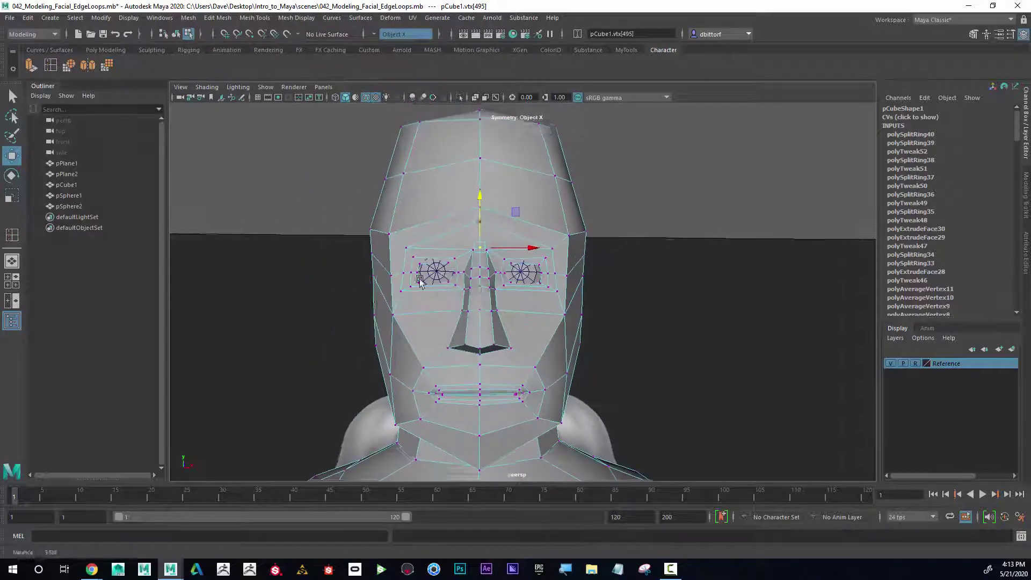
pyautogui.keyDown('alt'); pyautogui.moveTo(468, 276); pyautogui.dragTo(450, 290); pyautogui.keyUp('alt')
pyautogui.scroll(3, 518, 314)
pyautogui.moveTo(370, 237); pyautogui.dragTo(367, 242)
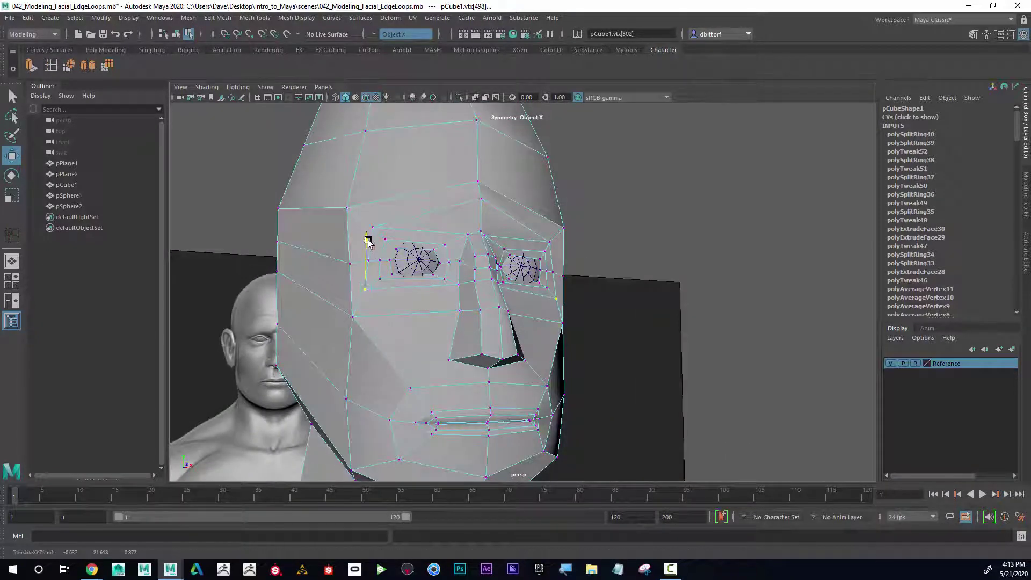
pyautogui.click(460, 285)
# Try to insert a vertical edge loop running through the eyes and down the cheeks.
pyautogui.keyDown('alt'); pyautogui.moveTo(548, 299); pyautogui.dragTo(520, 282); pyautogui.keyUp('alt')
pyautogui.keyDown('alt'); pyautogui.moveTo(520, 282); pyautogui.dragTo(534, 279, button='right'); pyautogui.keyUp('alt')
pyautogui.keyDown('alt'); pyautogui.moveTo(534, 279); pyautogui.dragTo(533, 308, button='middle'); pyautogui.keyUp('alt')
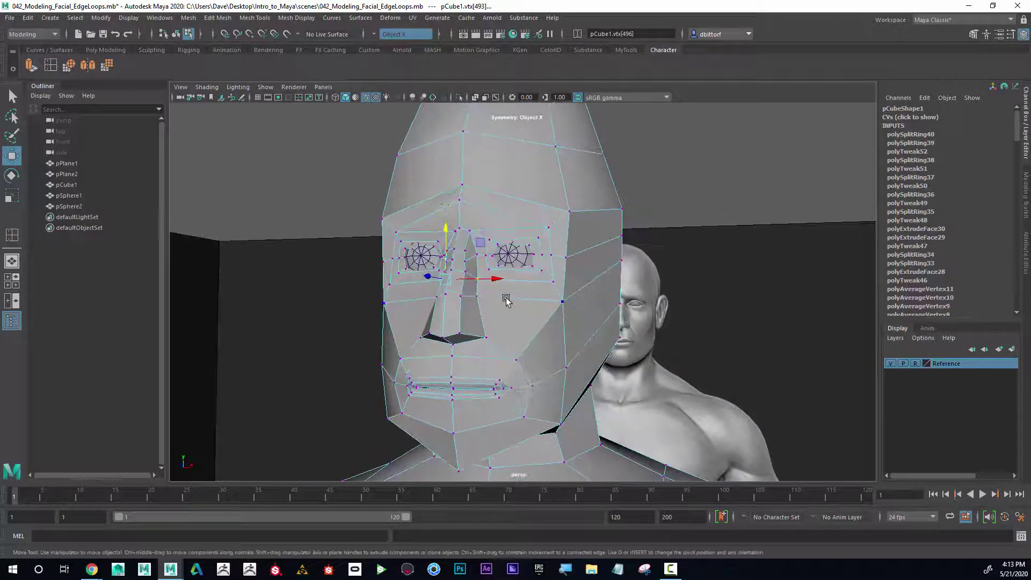
pyautogui.press('y')
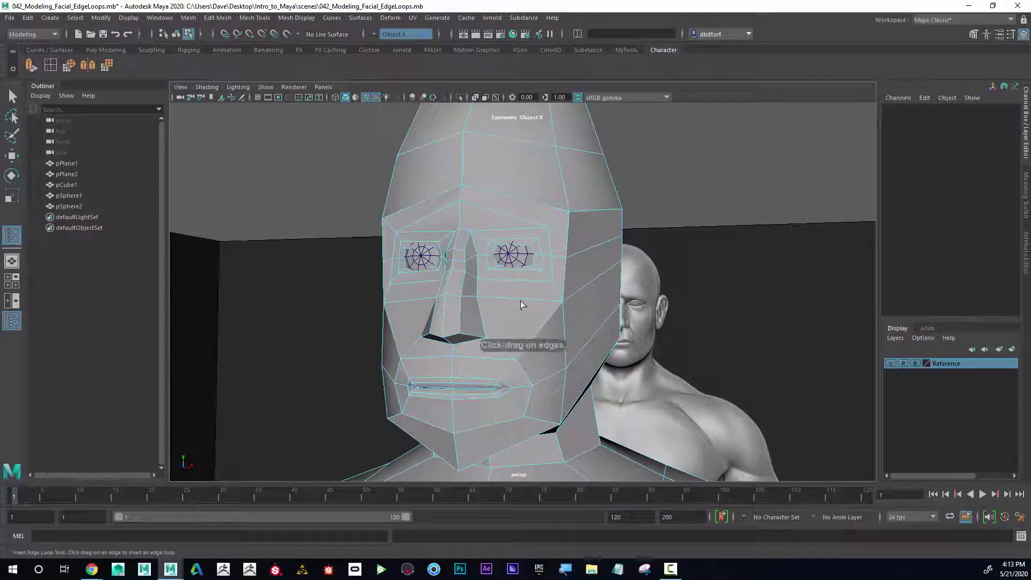
pyautogui.click(517, 298)
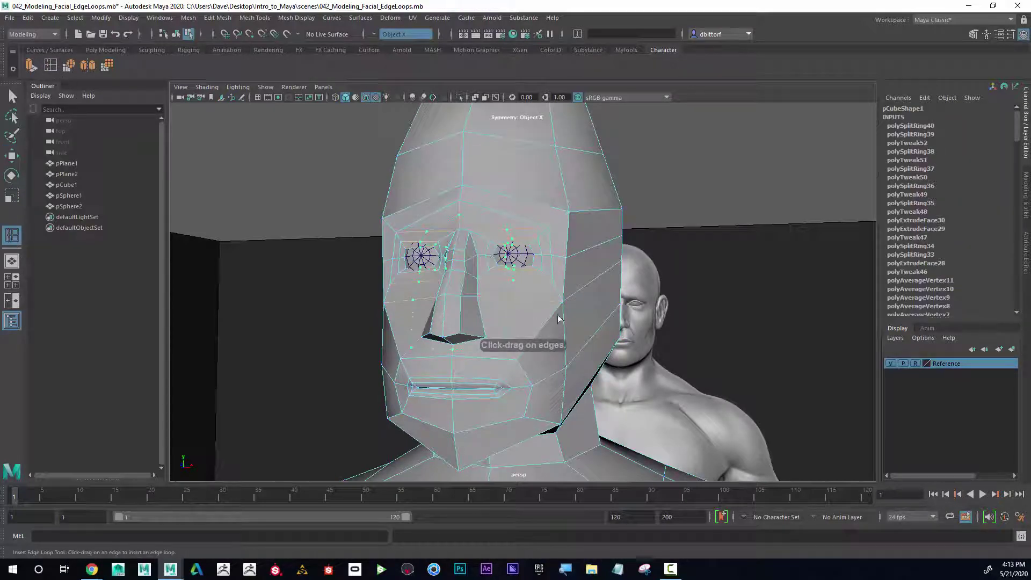
# Inspect the face from several angles and undo the vertical edge loop through the eyes.
pyautogui.keyDown('alt'); pyautogui.moveTo(558, 314); pyautogui.dragTo(493, 316, button='right'); pyautogui.keyUp('alt')
pyautogui.keyDown('alt'); pyautogui.moveTo(493, 316); pyautogui.dragTo(526, 310); pyautogui.keyUp('alt')
pyautogui.keyDown('alt'); pyautogui.moveTo(527, 311); pyautogui.dragTo(537, 299, button='right'); pyautogui.keyUp('alt')
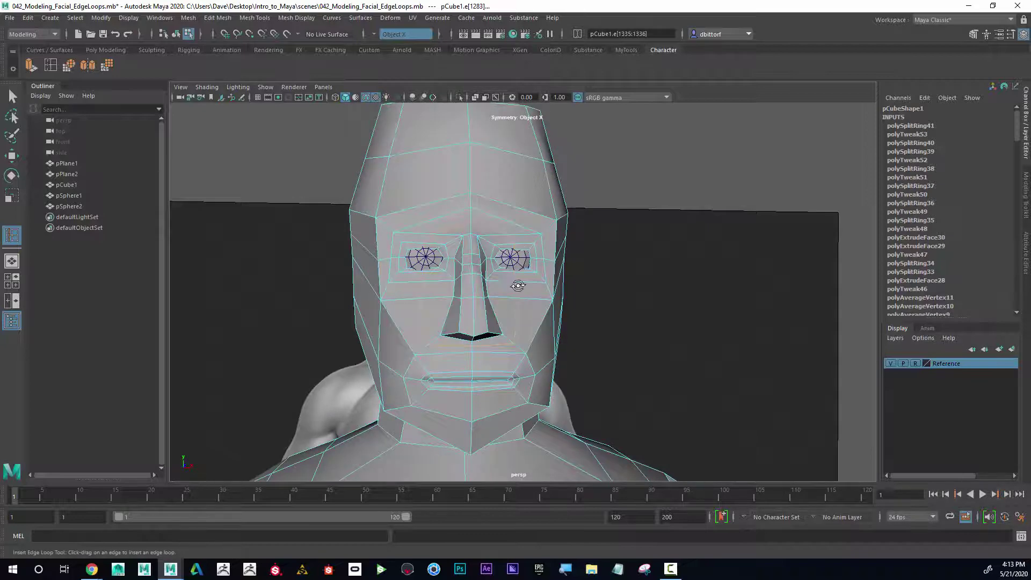
pyautogui.keyDown('alt'); pyautogui.moveTo(518, 286); pyautogui.dragTo(586, 293); pyautogui.keyUp('alt')
pyautogui.keyDown('alt'); pyautogui.moveTo(484, 295); pyautogui.dragTo(219, 298, button='right'); pyautogui.keyUp('alt')
pyautogui.keyDown('alt'); pyautogui.moveTo(483, 344); pyautogui.dragTo(709, 317, button='right'); pyautogui.keyUp('alt')
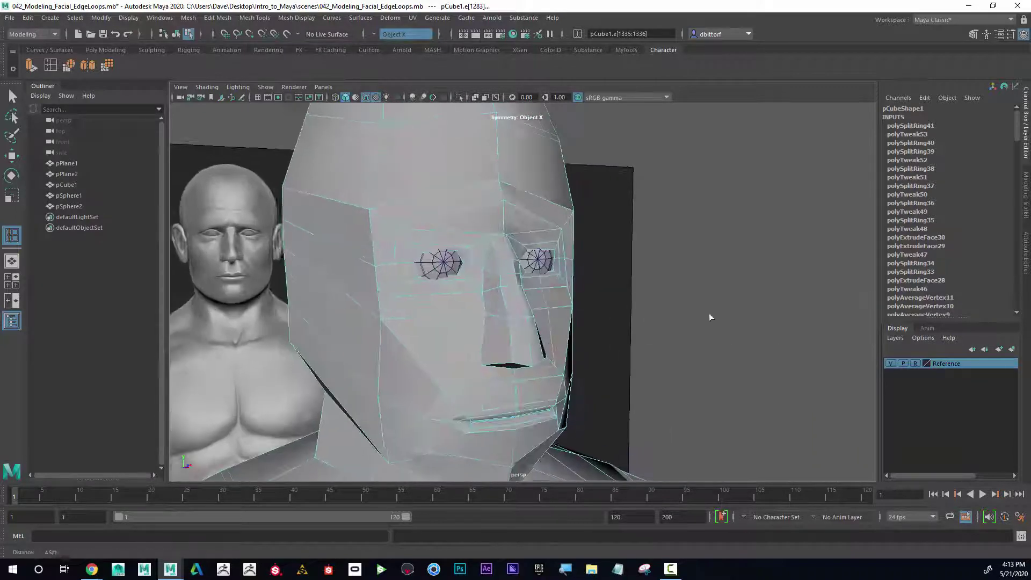
pyautogui.keyDown('alt'); pyautogui.moveTo(710, 318); pyautogui.dragTo(430, 312); pyautogui.keyUp('alt')
pyautogui.click(18, 157)
pyautogui.keyDown('alt'); pyautogui.moveTo(419, 236); pyautogui.dragTo(323, 235); pyautogui.keyUp('alt')
pyautogui.keyDown('alt'); pyautogui.moveTo(322, 235); pyautogui.dragTo(539, 235, button='right'); pyautogui.keyUp('alt')
pyautogui.keyDown('alt'); pyautogui.moveTo(615, 251); pyautogui.dragTo(500, 253, button='right'); pyautogui.keyUp('alt')
pyautogui.keyDown('alt'); pyautogui.moveTo(500, 252); pyautogui.dragTo(652, 249); pyautogui.keyUp('alt')
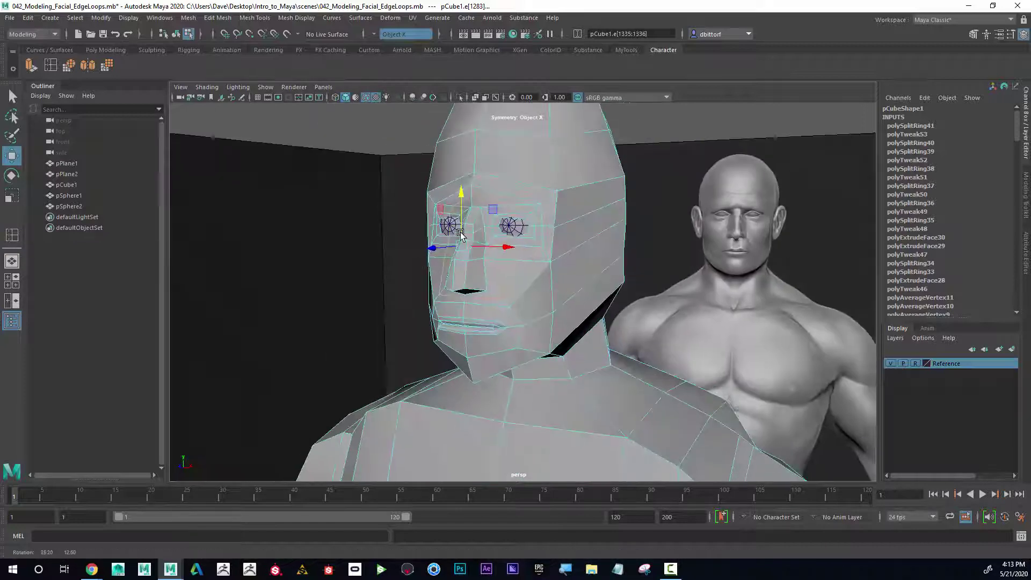
pyautogui.hotkey('ctrl', 'z')
pyautogui.hotkey('ctrl', 'z')
# Return the character mesh to object mode and review the head and full body beside the reference images.
pyautogui.keyDown('alt'); pyautogui.moveTo(473, 265); pyautogui.dragTo(381, 261, button='right'); pyautogui.keyUp('alt')
pyautogui.keyDown('alt'); pyautogui.moveTo(542, 266); pyautogui.dragTo(545, 233, button='middle'); pyautogui.keyUp('alt')
pyautogui.keyDown('alt'); pyautogui.moveTo(545, 232); pyautogui.dragTo(394, 301, button='right'); pyautogui.keyUp('alt')
pyautogui.keyDown('alt'); pyautogui.moveTo(395, 301); pyautogui.dragTo(481, 275); pyautogui.keyUp('alt')
pyautogui.moveTo(500, 240); pyautogui.dragTo(623, 228, button='right')
pyautogui.keyDown('alt'); pyautogui.moveTo(642, 225); pyautogui.dragTo(530, 318); pyautogui.keyUp('alt')
pyautogui.keyDown('alt'); pyautogui.moveTo(531, 317); pyautogui.dragTo(610, 313, button='right'); pyautogui.keyUp('alt')
pyautogui.keyDown('alt'); pyautogui.moveTo(611, 313); pyautogui.dragTo(500, 230); pyautogui.keyUp('alt')
pyautogui.keyDown('alt'); pyautogui.moveTo(500, 231); pyautogui.dragTo(462, 248, button='right'); pyautogui.keyUp('alt')
pyautogui.keyDown('alt'); pyautogui.moveTo(463, 248); pyautogui.dragTo(478, 209, button='middle'); pyautogui.keyUp('alt')
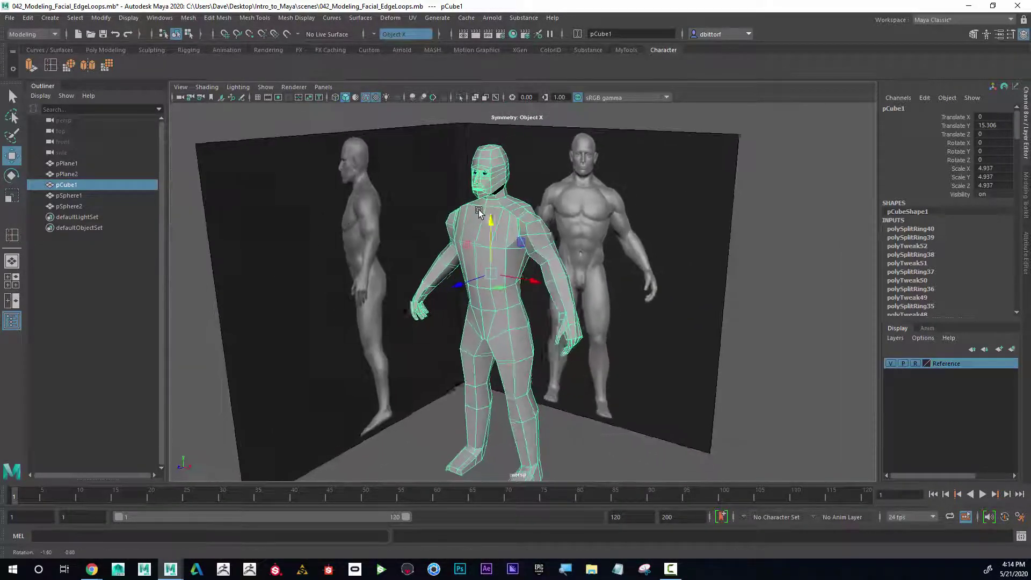
# Preview the whole character mesh smoothed, compare it with the unsmoothed version, and return to the unsmoothed display.
pyautogui.moveTo(478, 209)
pyautogui.keyDown('alt'); pyautogui.mouseDown()
pyautogui.moveTo(517, 213)
pyautogui.moveTo(499, 212)
pyautogui.mouseUp(); pyautogui.keyUp('alt')
pyautogui.press('3')
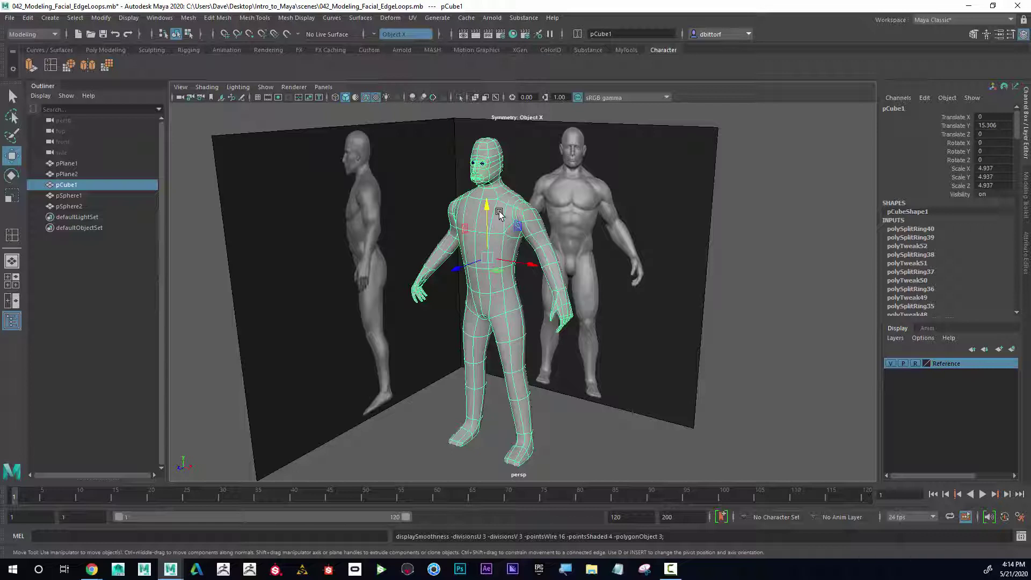
pyautogui.press('1')
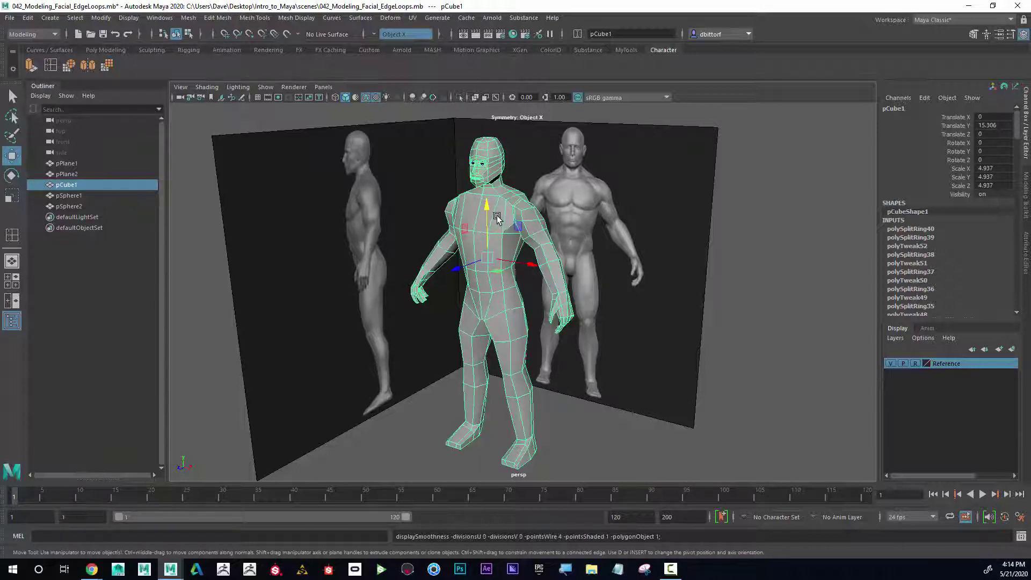
pyautogui.press('3')
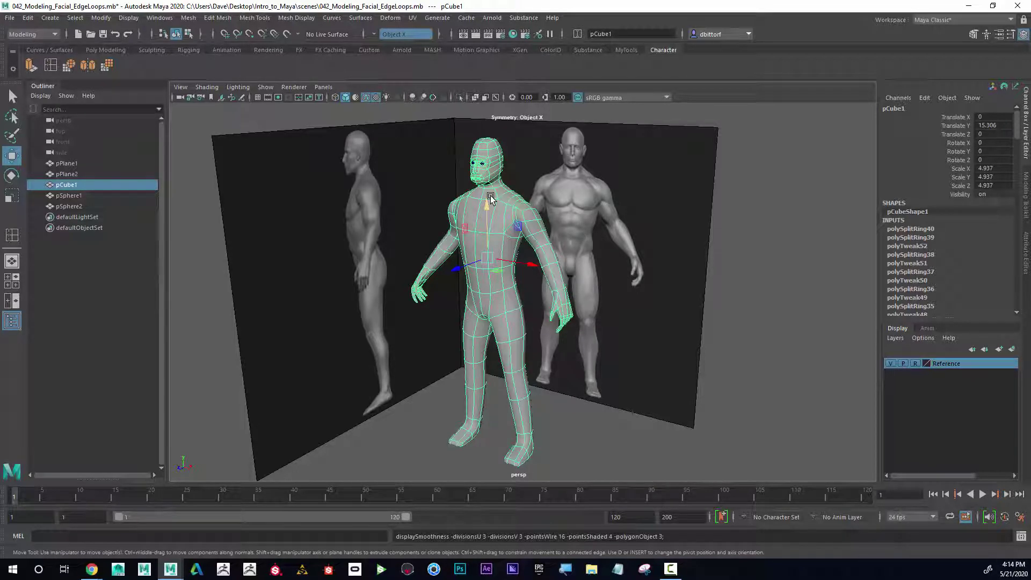
pyautogui.press('1')
# In the side view, reposition the character mesh's forehead and brow profile vertices to match the reference head.
pyautogui.press('space')
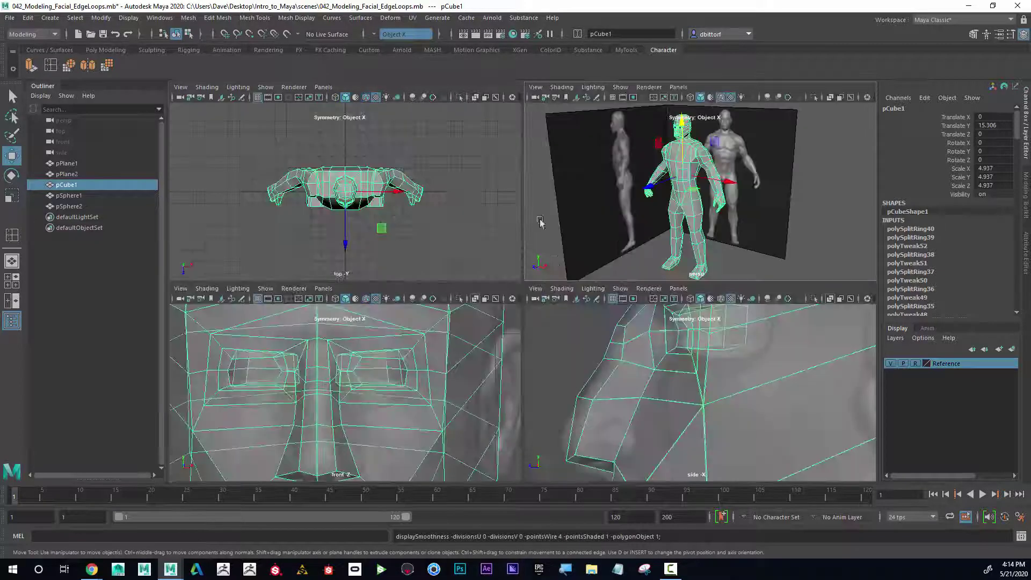
pyautogui.press('space')
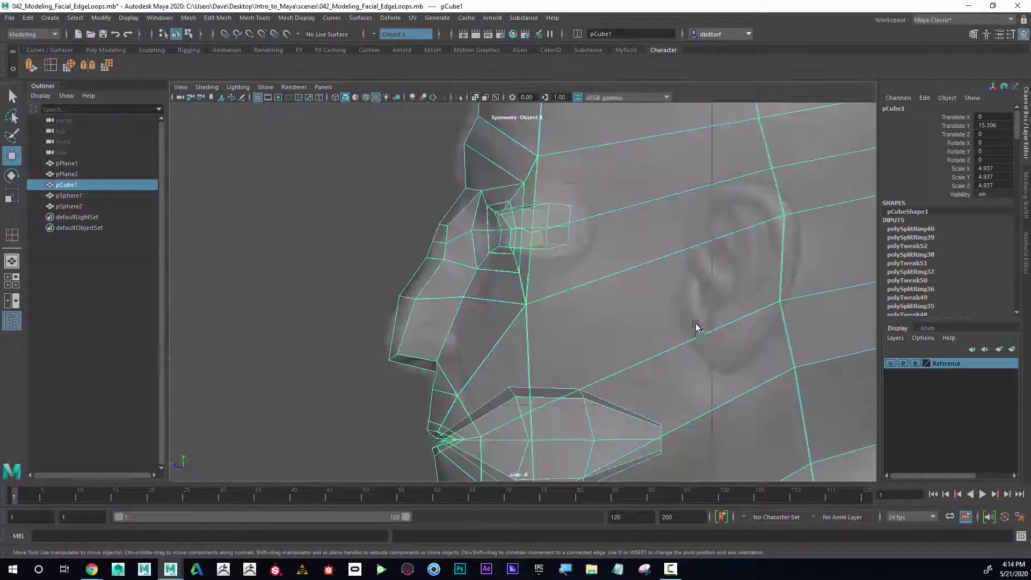
pyautogui.scroll(-4, 671, 317)
pyautogui.rightClick(503, 224)
pyautogui.click(456, 222)
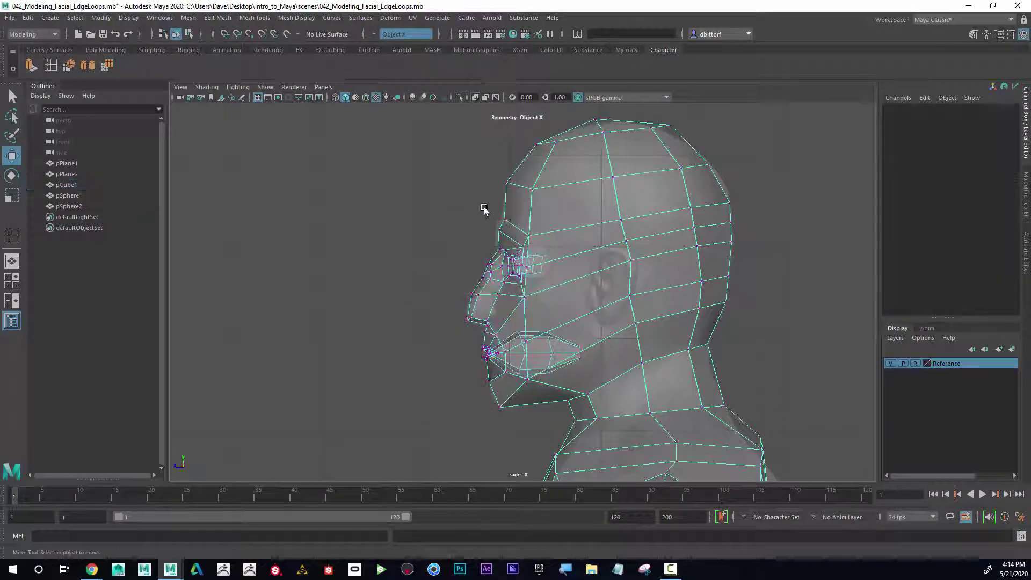
pyautogui.moveTo(519, 220); pyautogui.dragTo(519, 221)
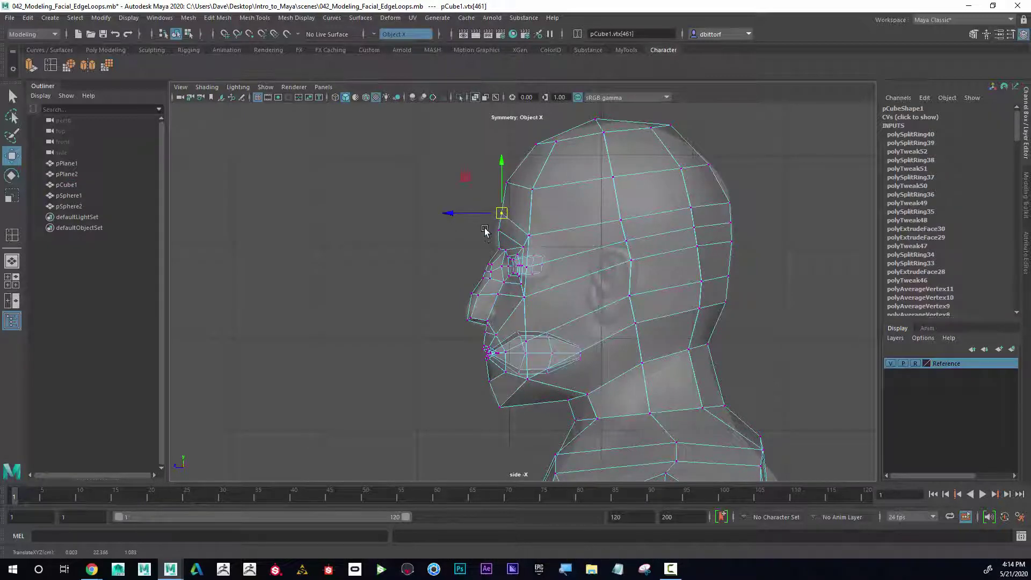
pyautogui.click(497, 231)
pyautogui.moveTo(486, 246); pyautogui.dragTo(495, 252)
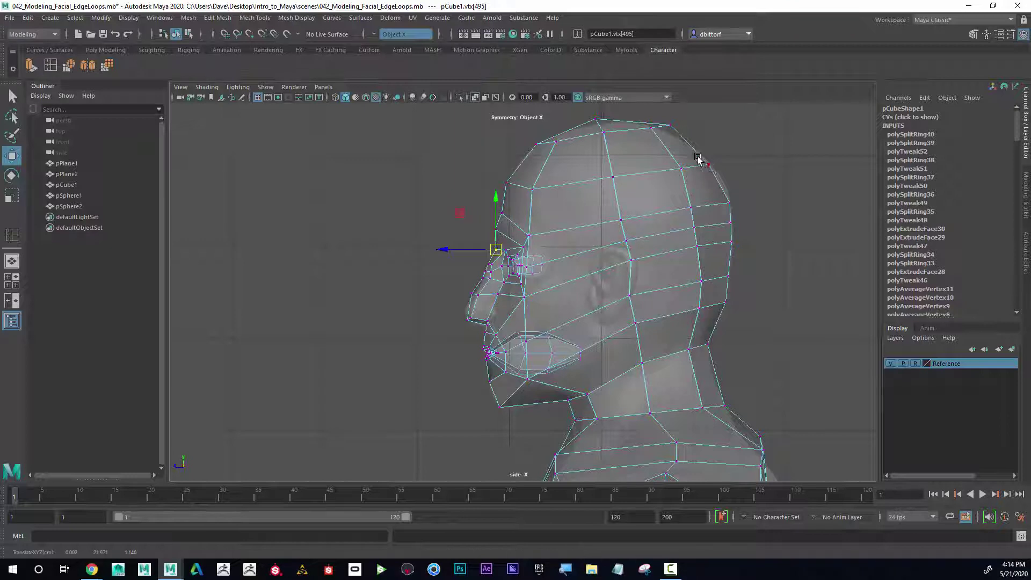
# Adjust the vertices along the back and crown of the head to round the skull's outline in the side view.
pyautogui.moveTo(697, 159); pyautogui.dragTo(708, 168)
pyautogui.moveTo(666, 118); pyautogui.dragTo(665, 119)
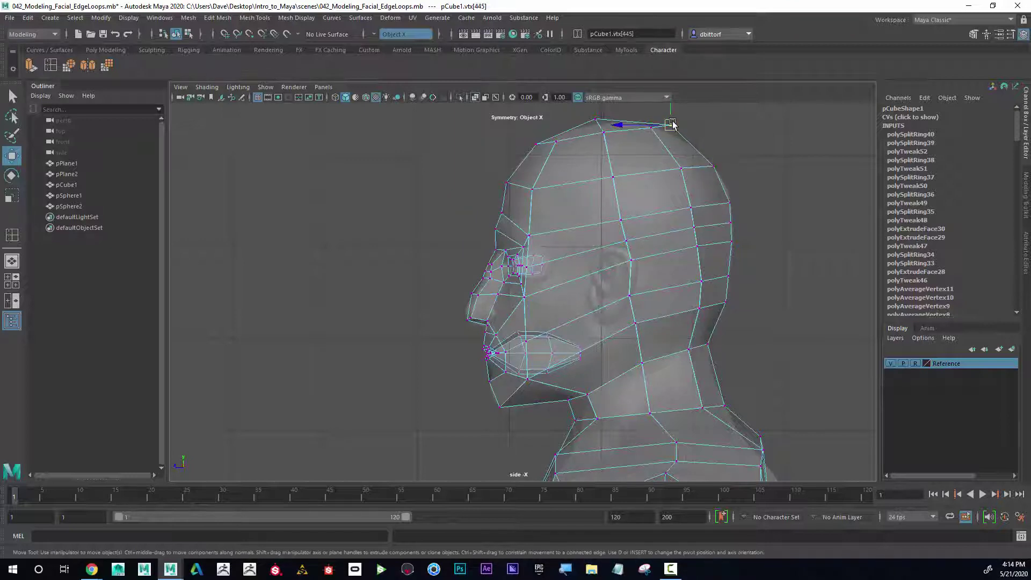
pyautogui.click(651, 136)
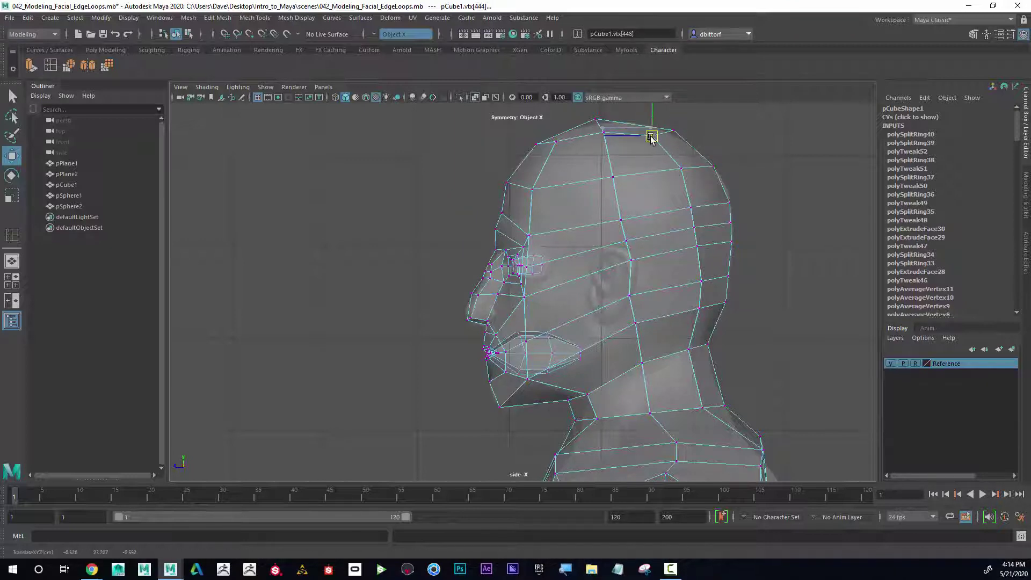
pyautogui.moveTo(586, 127)
pyautogui.mouseDown()
pyautogui.moveTo(615, 143)
pyautogui.moveTo(599, 126)
pyautogui.mouseUp()
# Lower the vertex under the jaw, where the chin meets the neck, in the side view.
pyautogui.keyDown('alt'); pyautogui.moveTo(551, 265); pyautogui.dragTo(593, 174, button='middle'); pyautogui.keyUp('alt')
pyautogui.keyDown('alt'); pyautogui.moveTo(593, 175); pyautogui.dragTo(751, 290, button='right'); pyautogui.keyUp('alt')
pyautogui.keyDown('alt'); pyautogui.moveTo(629, 311); pyautogui.dragTo(612, 304, button='middle'); pyautogui.keyUp('alt')
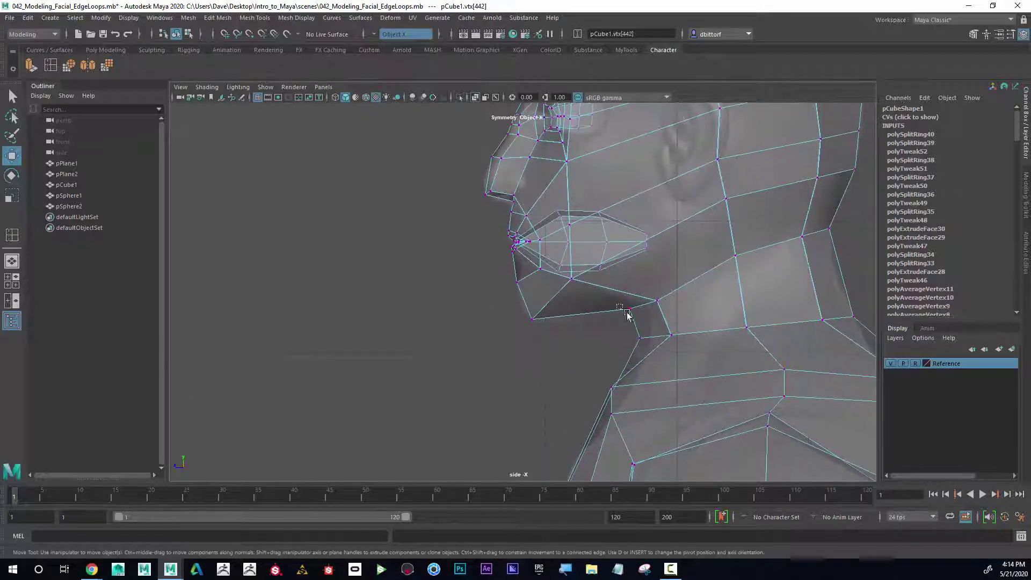
pyautogui.moveTo(628, 311); pyautogui.dragTo(622, 321)
# Try to reposition the vertex at the back of the neck's base in the side view.
pyautogui.keyDown('alt'); pyautogui.moveTo(775, 280); pyautogui.dragTo(638, 294, button='middle'); pyautogui.keyUp('alt')
pyautogui.moveTo(741, 378); pyautogui.dragTo(732, 374)
pyautogui.hotkey('ctrl', 'z')
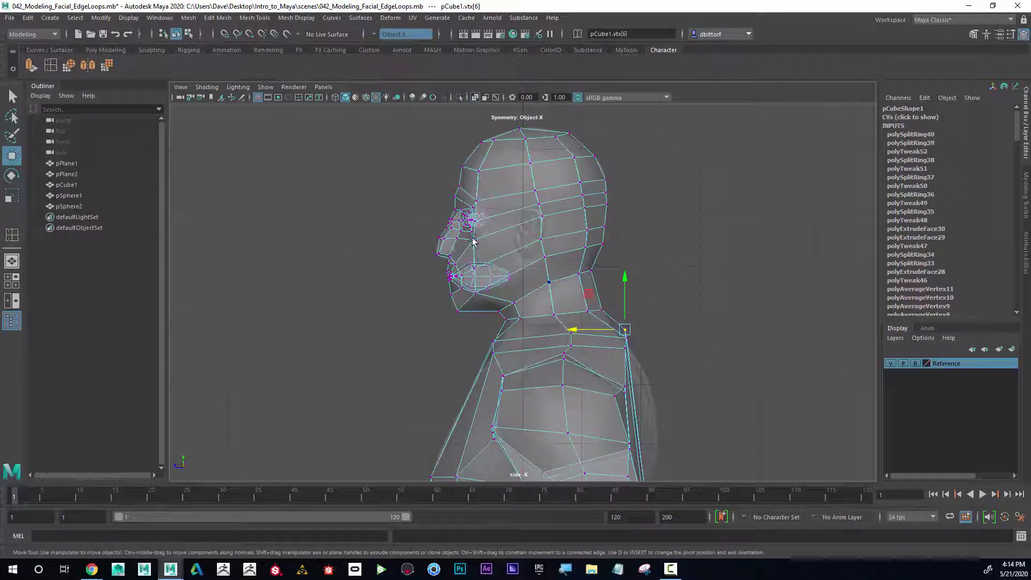
# Examine the face profile in the side view, and the eyeballs inside the head and the face in perspective.
pyautogui.keyDown('alt'); pyautogui.moveTo(432, 228); pyautogui.dragTo(501, 299, button='middle'); pyautogui.keyUp('alt')
pyautogui.scroll(7, 513, 258)
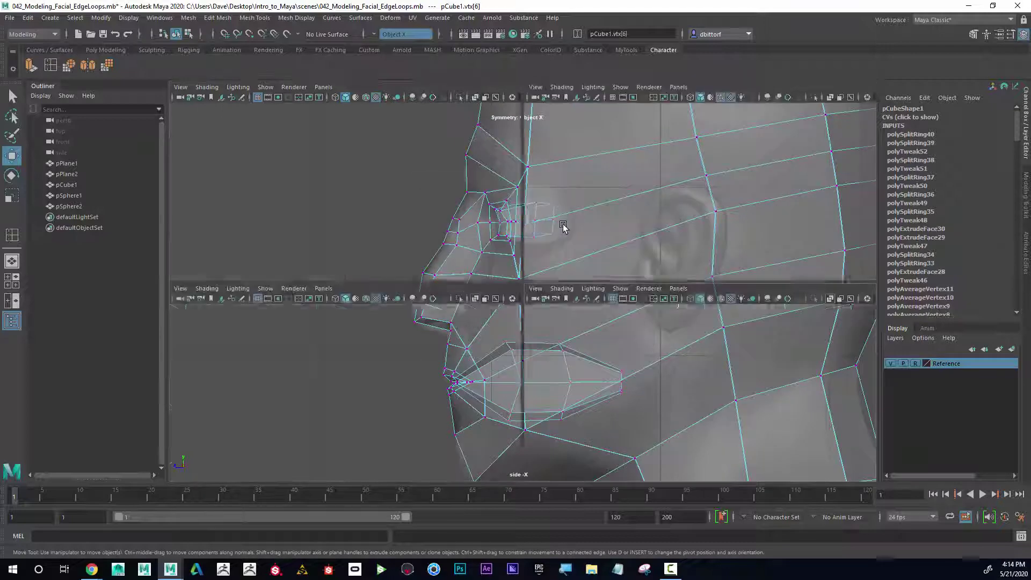
pyautogui.press('space')
pyautogui.press('space')
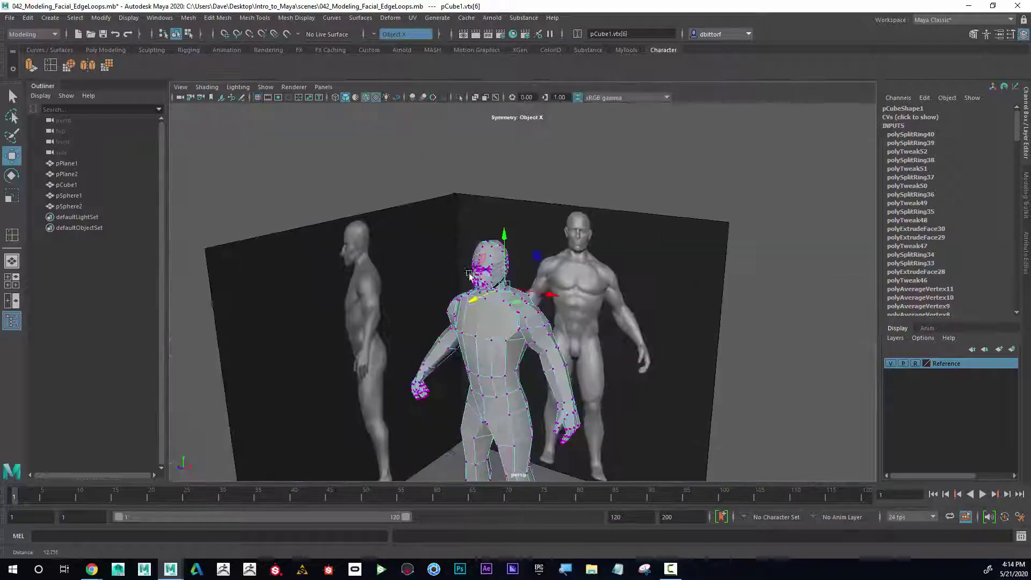
pyautogui.scroll(7, 371, 226)
pyautogui.keyDown('alt'); pyautogui.moveTo(365, 224); pyautogui.dragTo(529, 271, button='middle'); pyautogui.keyUp('alt')
pyautogui.keyDown('alt'); pyautogui.moveTo(752, 292); pyautogui.dragTo(695, 294); pyautogui.keyUp('alt')
pyautogui.scroll(5, 696, 294)
pyautogui.scroll(4, 696, 294)
pyautogui.keyDown('alt'); pyautogui.moveTo(343, 289); pyautogui.dragTo(722, 349, button='middle'); pyautogui.keyUp('alt')
pyautogui.scroll(4, 502, 337)
pyautogui.keyDown('alt'); pyautogui.moveTo(322, 264); pyautogui.dragTo(578, 366, button='middle'); pyautogui.keyUp('alt')
pyautogui.scroll(-2, 395, 330)
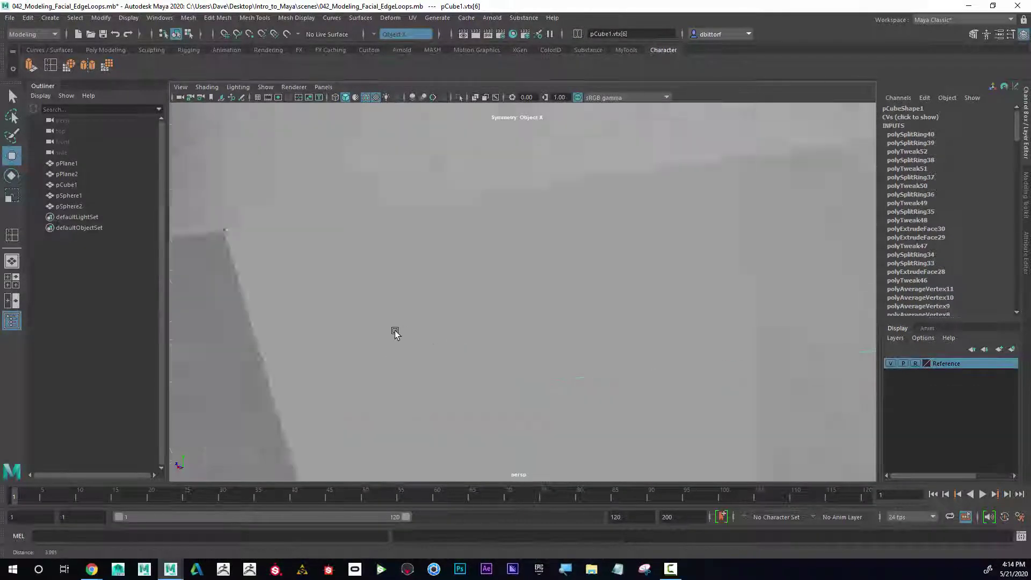
pyautogui.scroll(1, 394, 330)
pyautogui.keyDown('alt'); pyautogui.moveTo(424, 317); pyautogui.dragTo(509, 315, button='middle'); pyautogui.keyUp('alt')
pyautogui.keyDown('alt'); pyautogui.moveTo(504, 315); pyautogui.dragTo(509, 313); pyautogui.keyUp('alt')
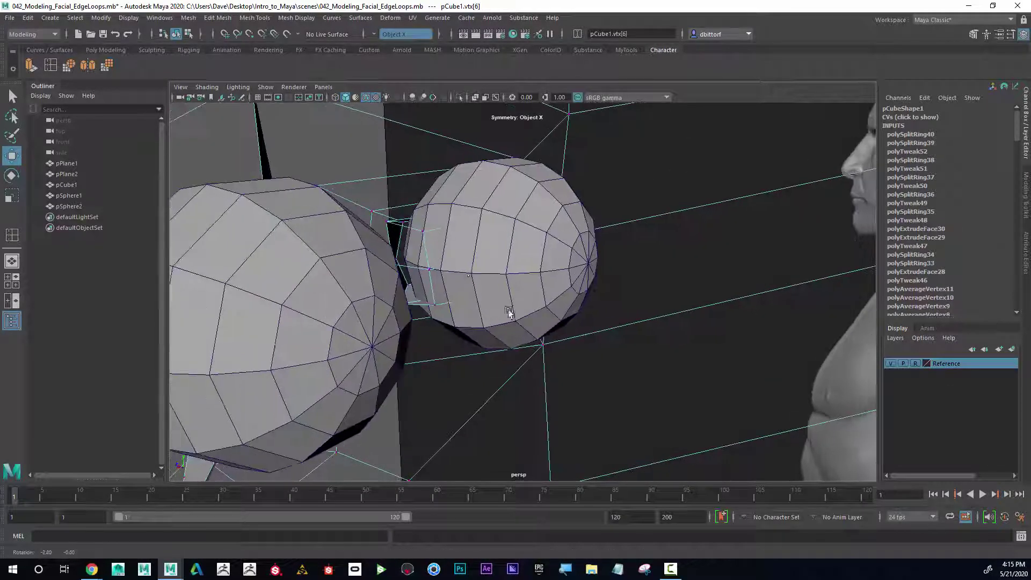
pyautogui.keyDown('alt'); pyautogui.moveTo(514, 259); pyautogui.dragTo(480, 262); pyautogui.keyUp('alt')
pyautogui.keyDown('alt'); pyautogui.moveTo(529, 255); pyautogui.dragTo(345, 264, button='right'); pyautogui.keyUp('alt')
pyautogui.keyDown('alt'); pyautogui.moveTo(345, 264); pyautogui.dragTo(425, 255); pyautogui.keyUp('alt')
pyautogui.keyDown('alt'); pyautogui.moveTo(426, 256); pyautogui.dragTo(582, 248, button='right'); pyautogui.keyUp('alt')
pyautogui.keyDown('alt'); pyautogui.moveTo(581, 248); pyautogui.dragTo(649, 242); pyautogui.keyUp('alt')
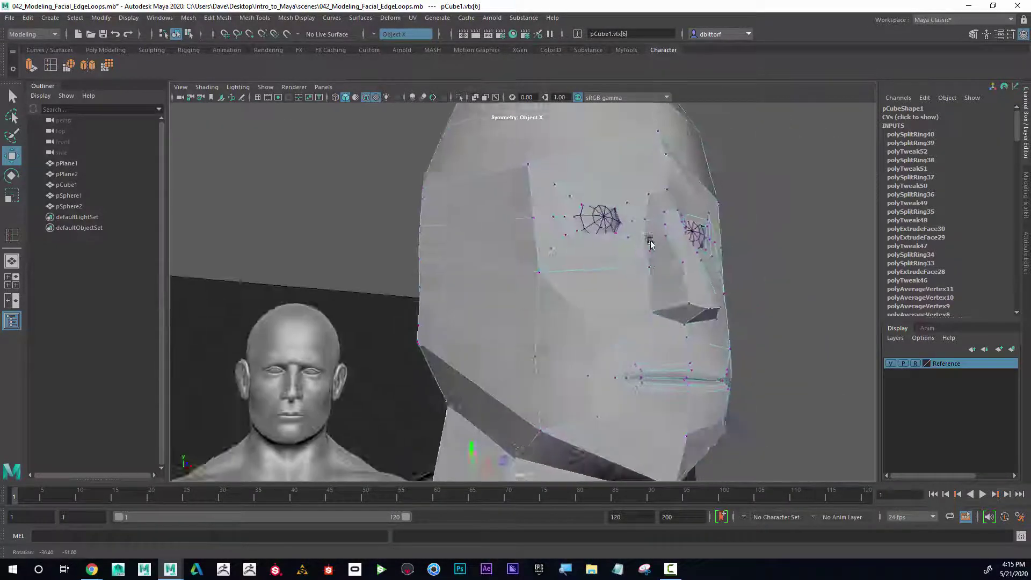
# Review the head, jaw and upper body in perspective against the reference images from several distances and angles.
pyautogui.keyDown('alt'); pyautogui.moveTo(650, 242); pyautogui.dragTo(368, 300, button='right'); pyautogui.keyUp('alt')
pyautogui.keyDown('alt'); pyautogui.moveTo(599, 333); pyautogui.dragTo(580, 267, button='middle'); pyautogui.keyUp('alt')
pyautogui.keyDown('alt'); pyautogui.moveTo(580, 267); pyautogui.dragTo(481, 318); pyautogui.keyUp('alt')
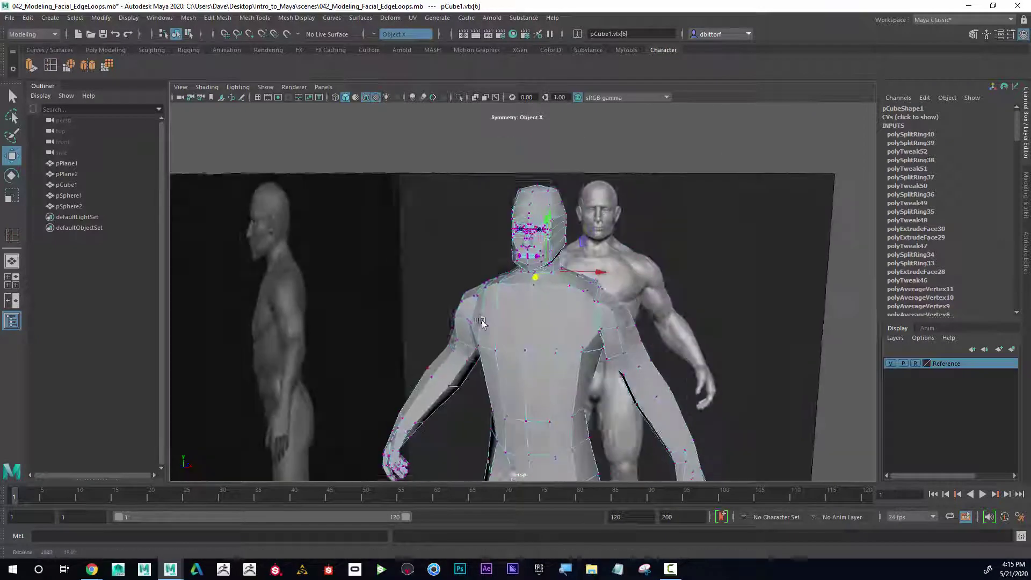
pyautogui.keyDown('alt'); pyautogui.moveTo(585, 344); pyautogui.dragTo(526, 356, button='right'); pyautogui.keyUp('alt')
pyautogui.keyDown('alt'); pyautogui.moveTo(527, 356); pyautogui.dragTo(489, 277, button='middle'); pyautogui.keyUp('alt')
pyautogui.keyDown('alt'); pyautogui.moveTo(489, 277); pyautogui.dragTo(401, 292, button='right'); pyautogui.keyUp('alt')
pyautogui.keyDown('alt'); pyautogui.moveTo(459, 307); pyautogui.dragTo(517, 433, button='middle'); pyautogui.keyUp('alt')
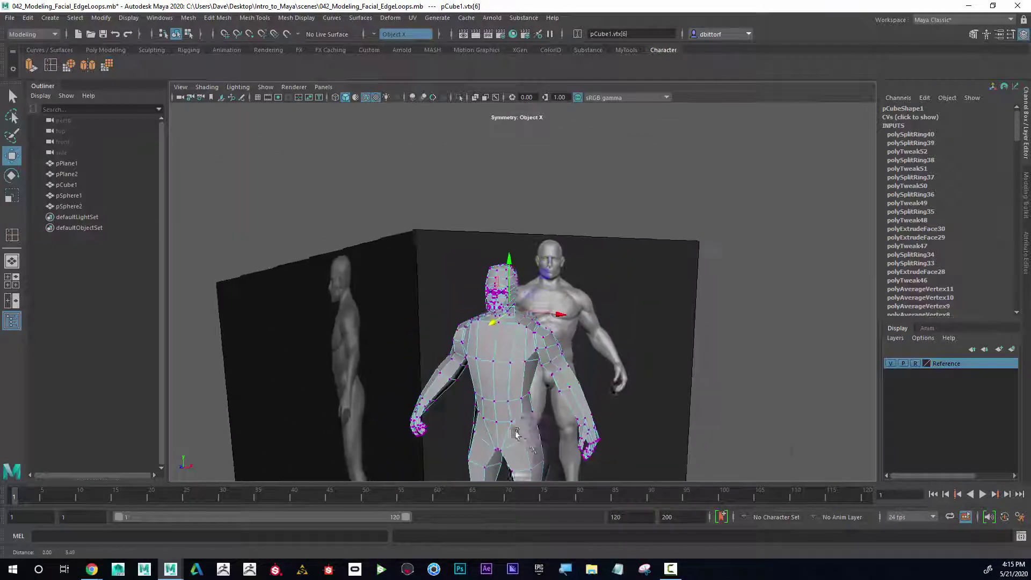
pyautogui.keyDown('alt'); pyautogui.moveTo(333, 384); pyautogui.dragTo(511, 345, button='right'); pyautogui.keyUp('alt')
pyautogui.keyDown('alt'); pyautogui.moveTo(465, 316); pyautogui.dragTo(515, 357, button='middle'); pyautogui.keyUp('alt')
pyautogui.keyDown('alt'); pyautogui.moveTo(516, 357); pyautogui.dragTo(507, 334); pyautogui.keyUp('alt')
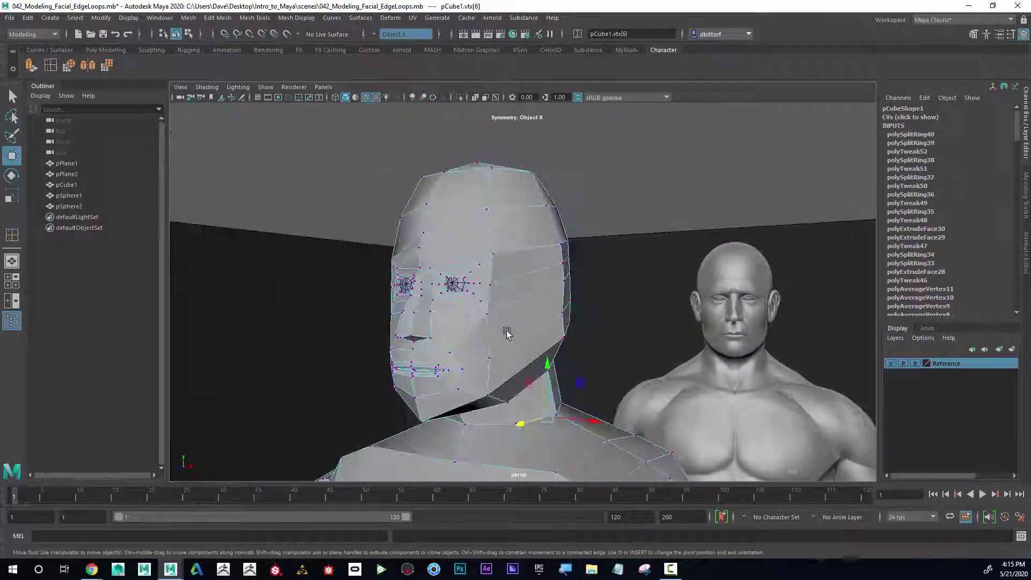